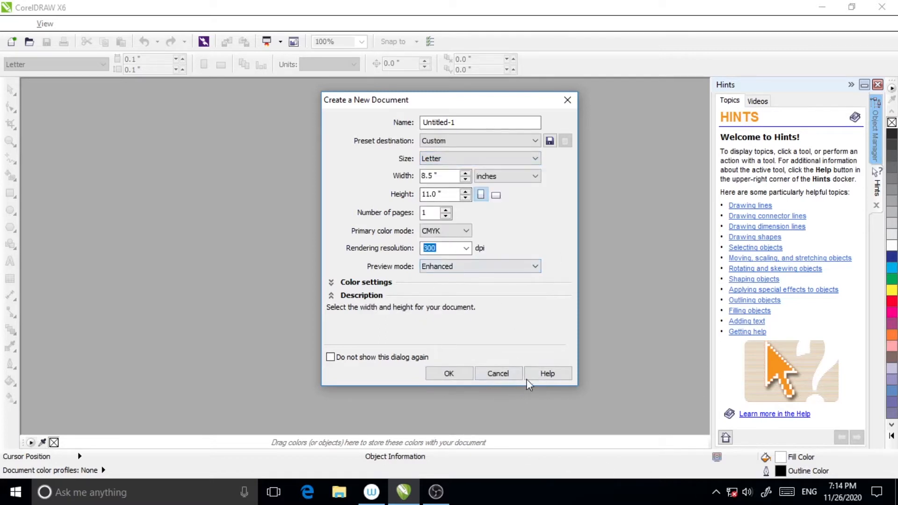
Create a new portrait Letter document, 8.5 by 11 inches, in CMYK at 300 dpi.
left_click(458, 374)
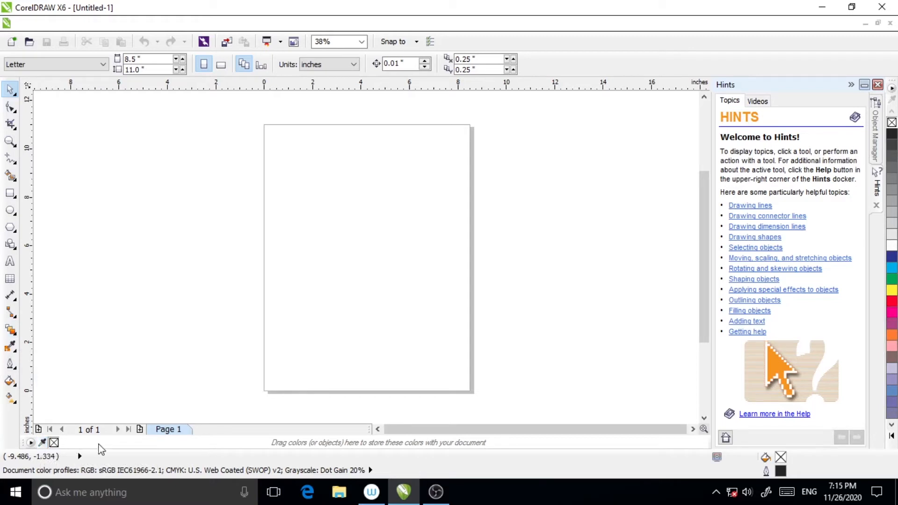
Draw a rectangle about 8.42 by 4.73 inches across the middle of the page and fill it with light pink.
left_click(10, 196)
left_click_drag(264, 199, 468, 314)
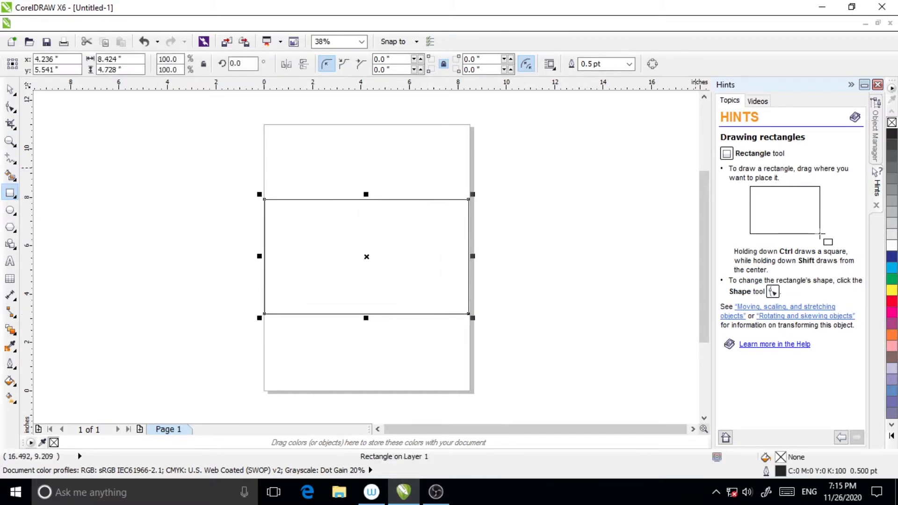
left_click(892, 302)
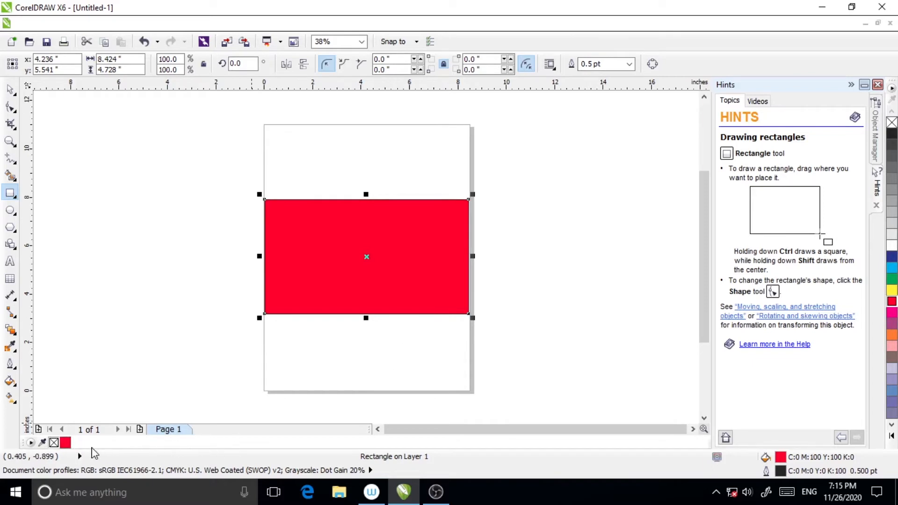
left_click(892, 347)
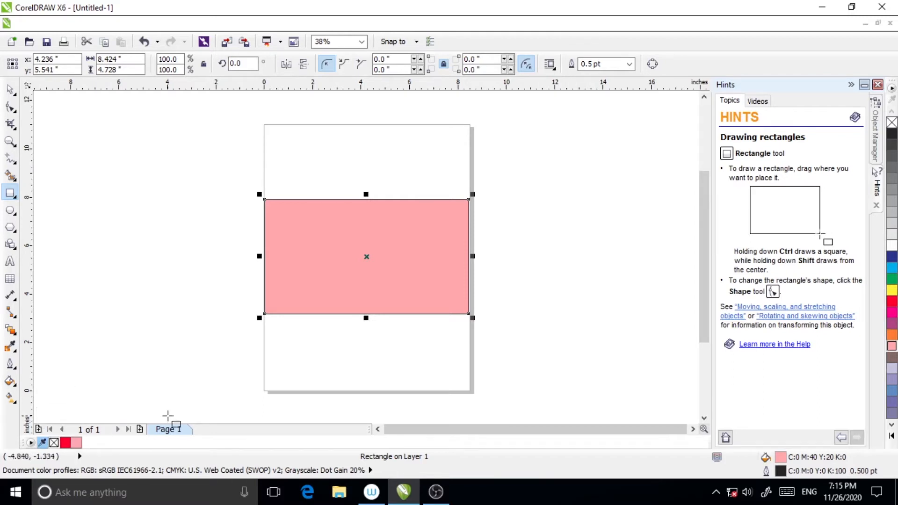
Set the pink rectangle's outline width to None.
key("space")
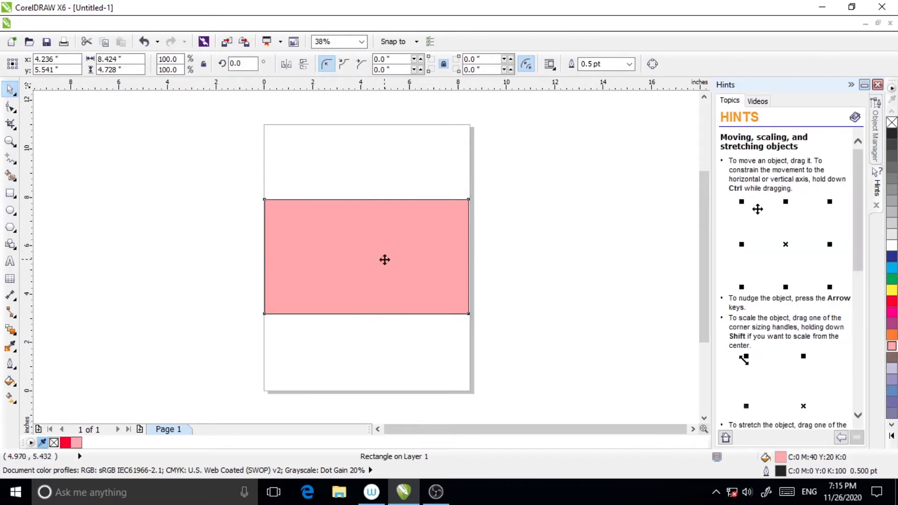
left_click(384, 260)
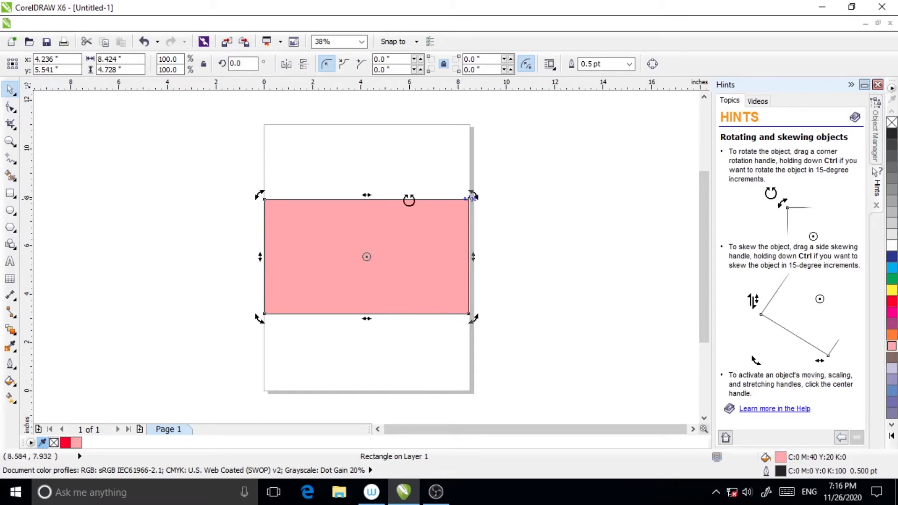
left_click(409, 243)
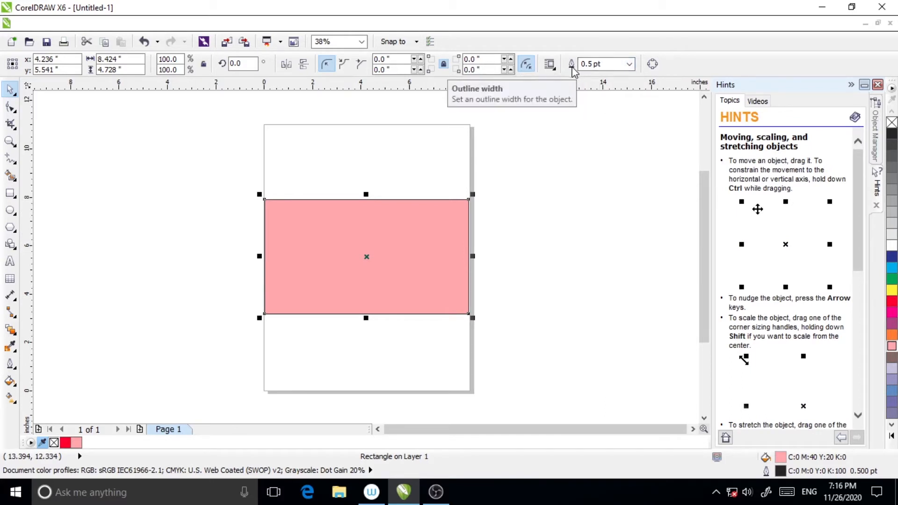
left_click(629, 65)
left_click(587, 76)
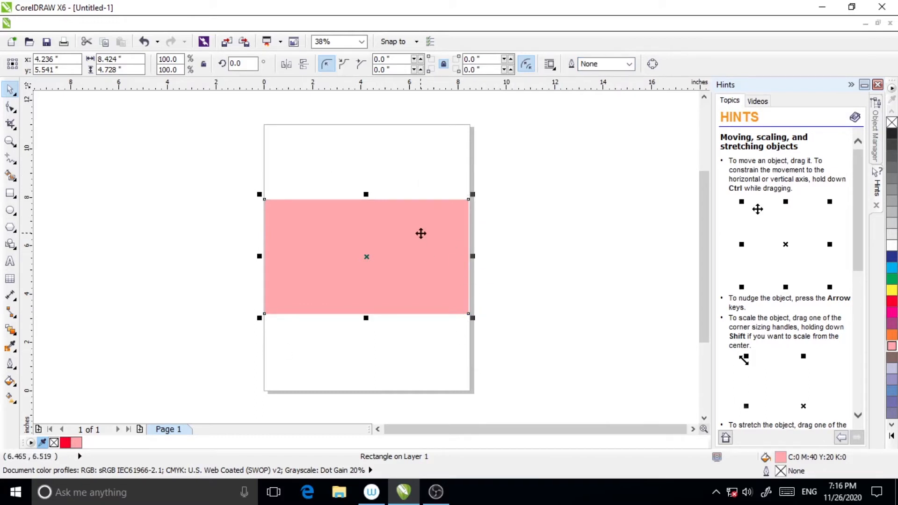
left_click(427, 255)
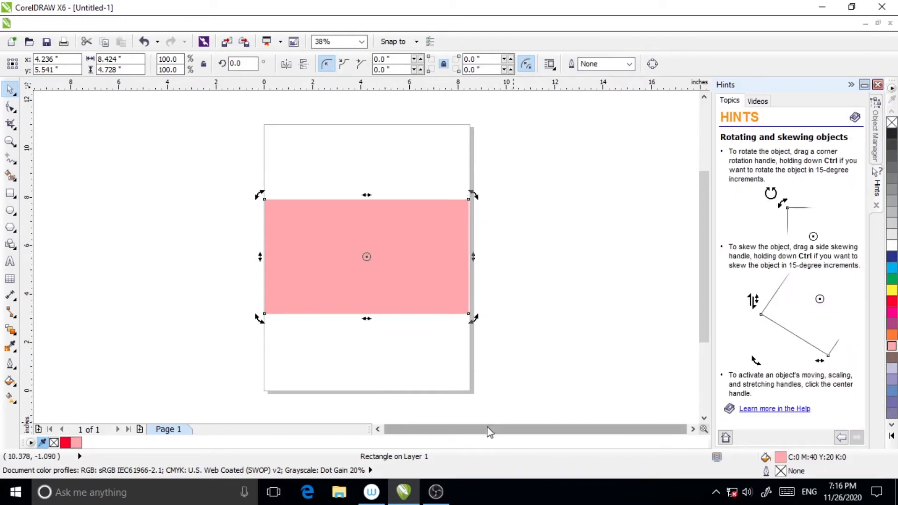
Round all four corners of the pink rectangle with the Shape tool to a radius of about 1.63 inches.
left_click(10, 109)
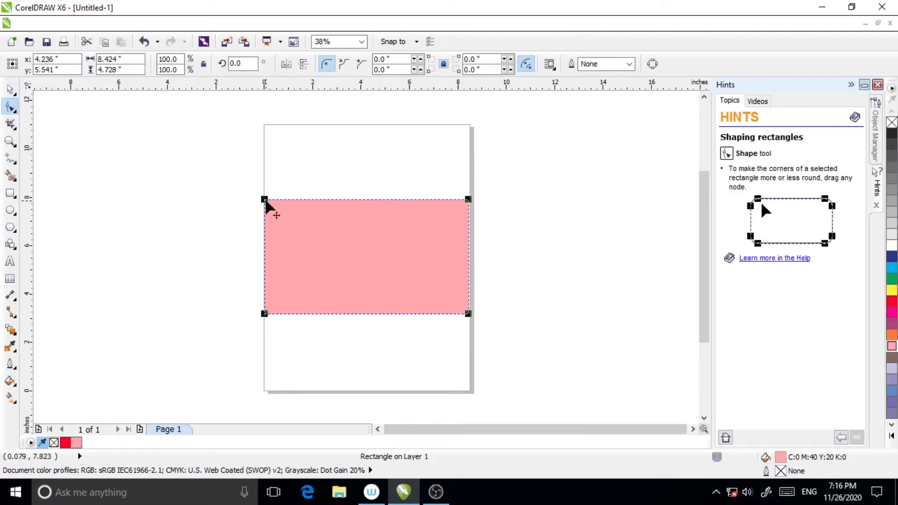
left_click_drag(263, 199, 303, 240)
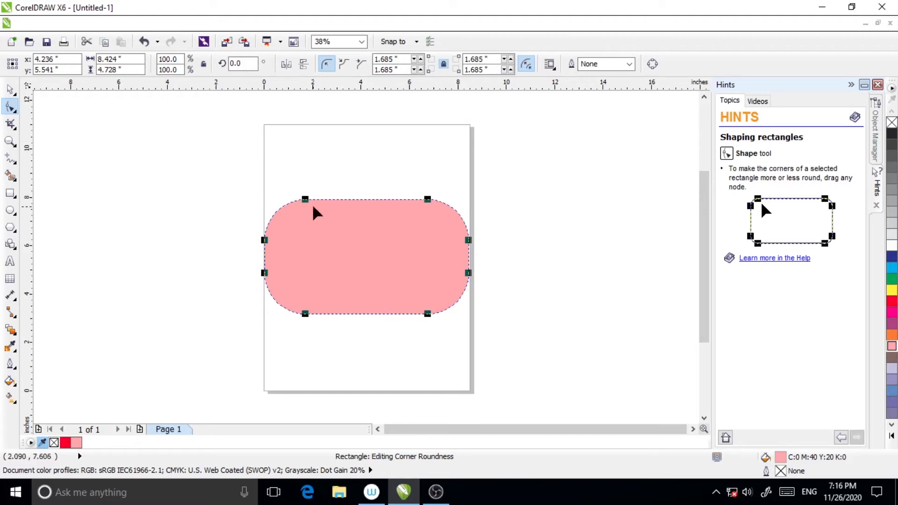
mouse_move(427, 200)
left_mouse_down()
mouse_move(428, 182)
mouse_move(449, 171)
mouse_move(413, 197)
mouse_move(429, 197)
left_mouse_up()
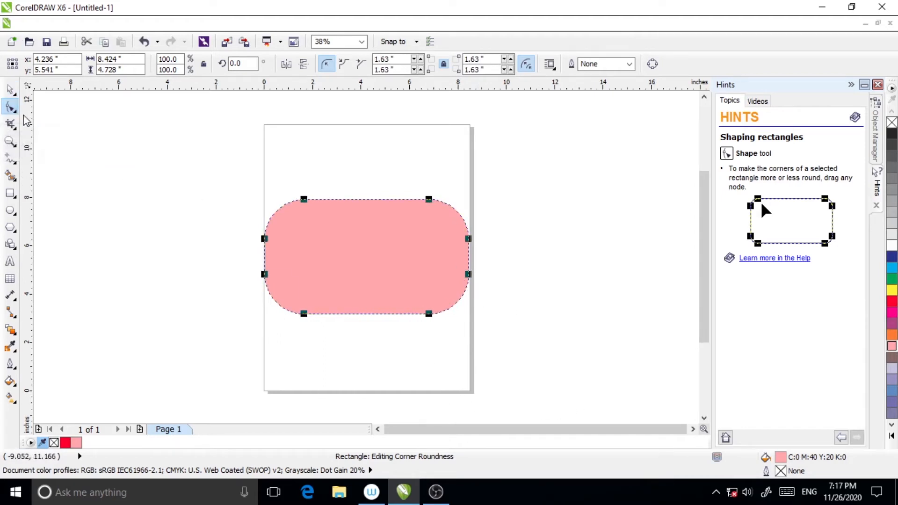
Delete the rounded pink rectangle from the page.
left_click(14, 113)
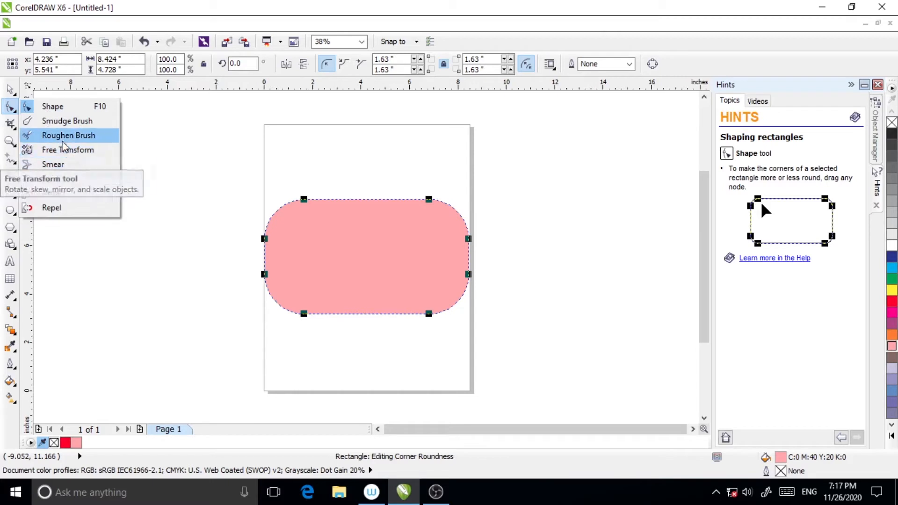
left_click(64, 140)
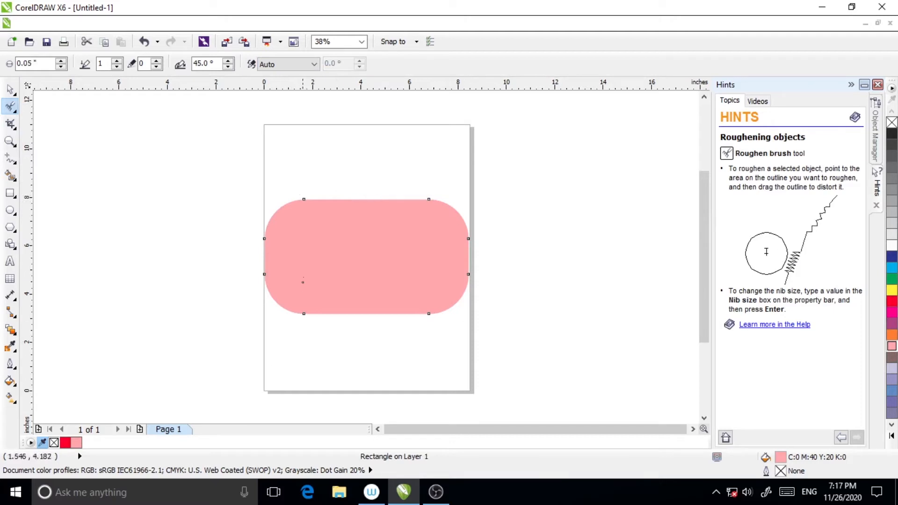
left_click(10, 88)
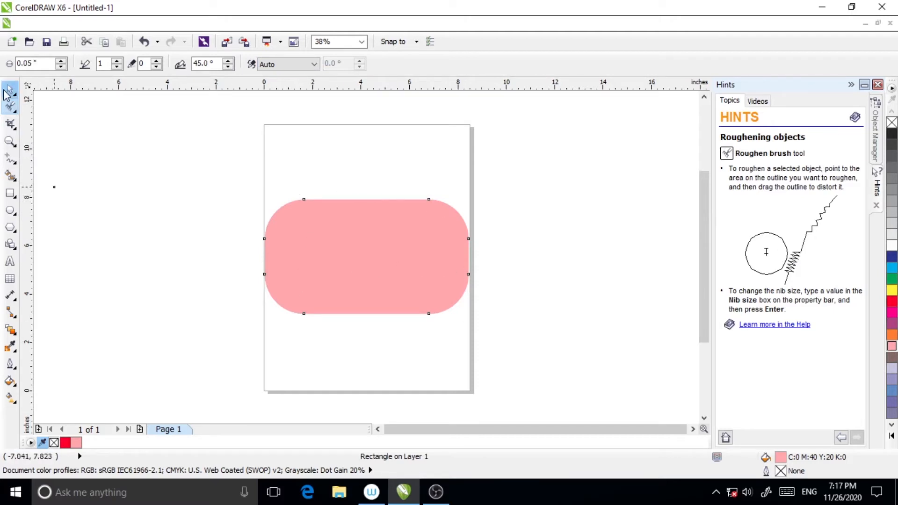
left_click_drag(424, 270, 430, 255)
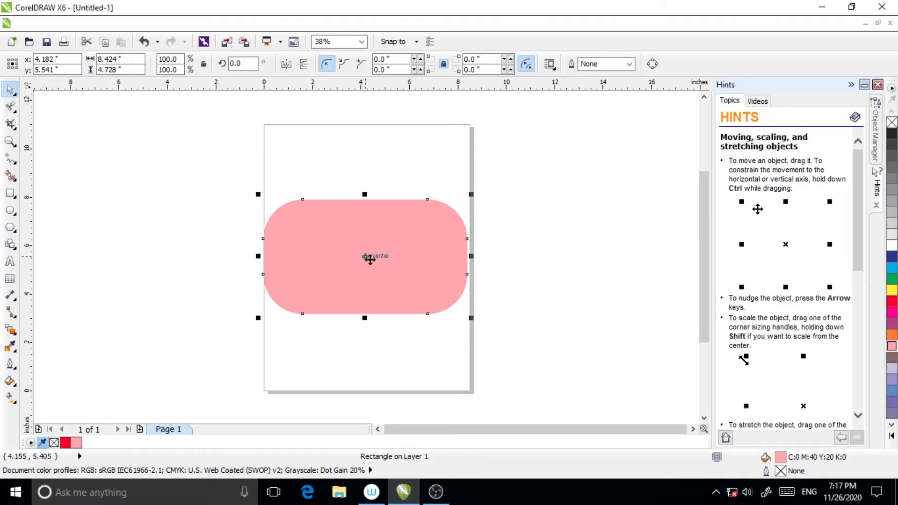
left_click(431, 268)
key("Delete")
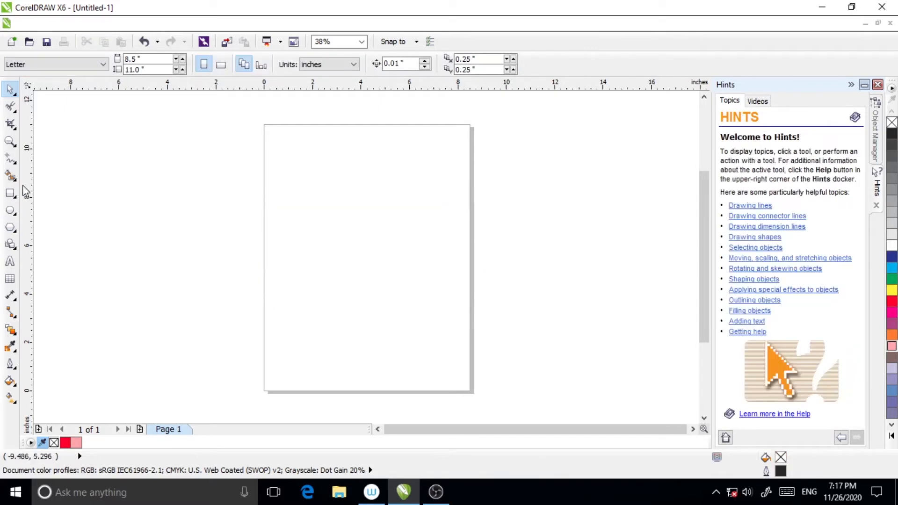
left_click(10, 227)
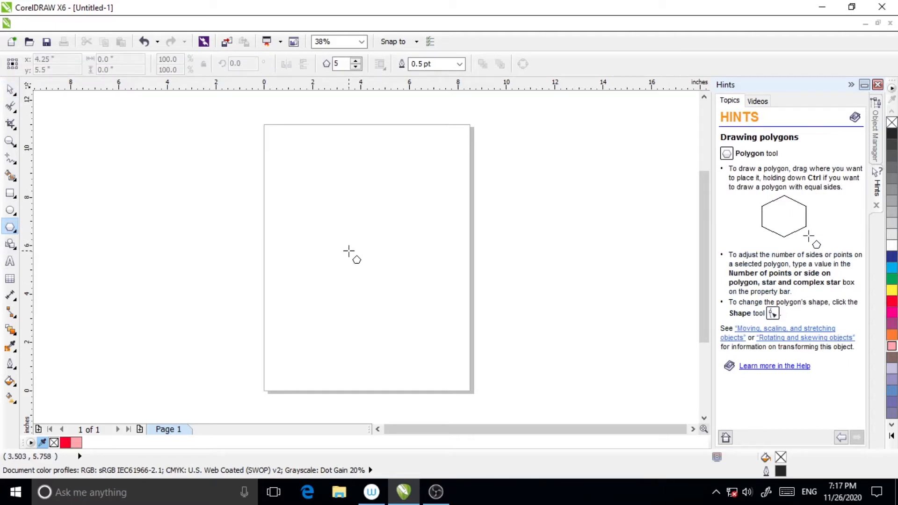
left_click_drag(362, 232, 429, 292)
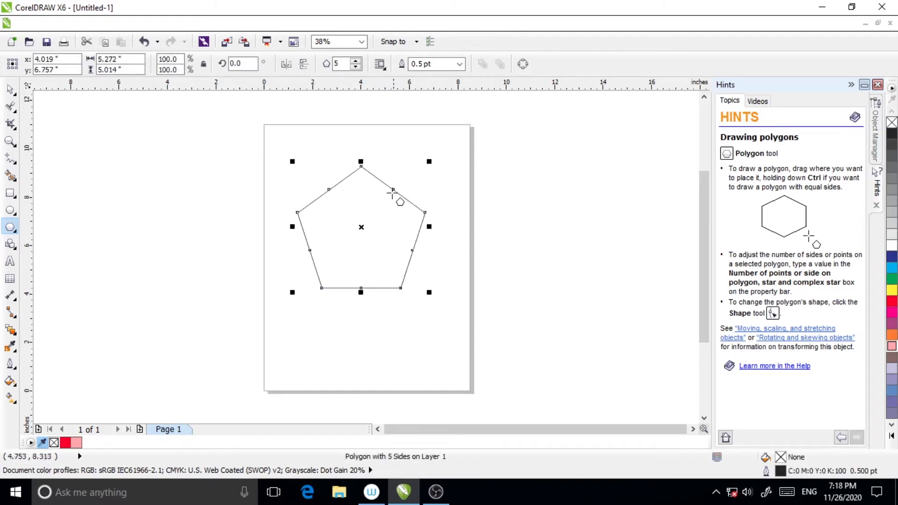
left_click(10, 88)
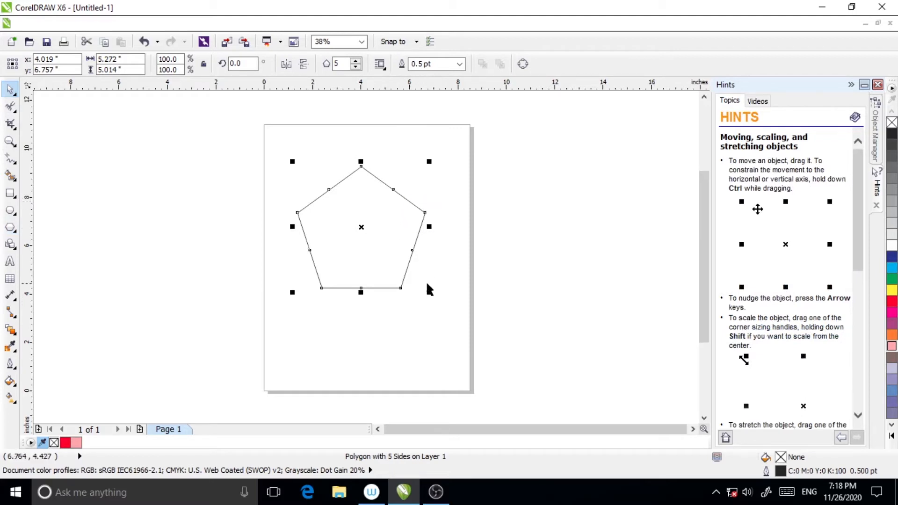
left_click_drag(428, 291, 410, 272)
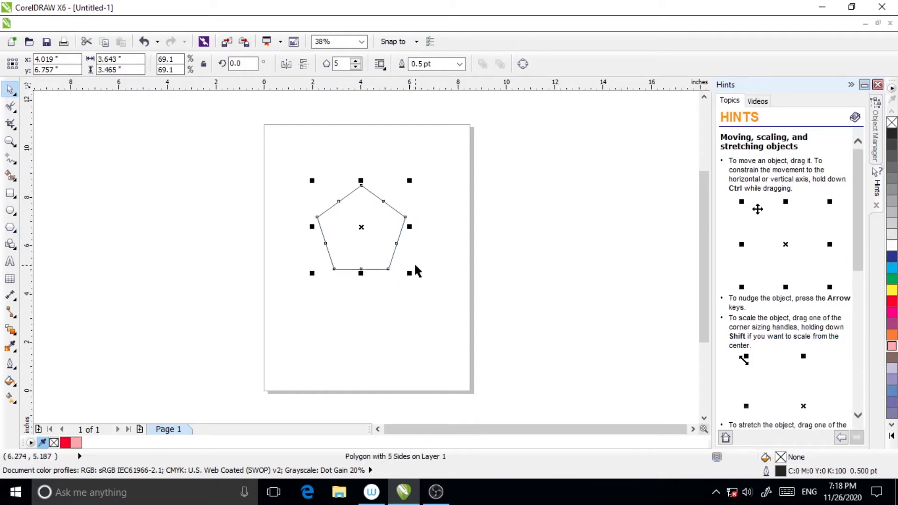
key("Delete")
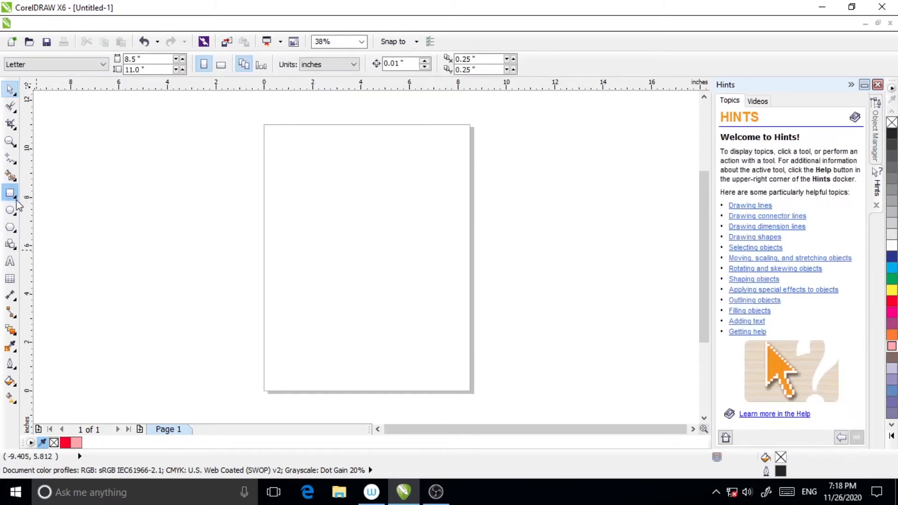
Draw a five-sided polygon about 4.34 by 4.13 inches and center it on the page.
left_click(10, 227)
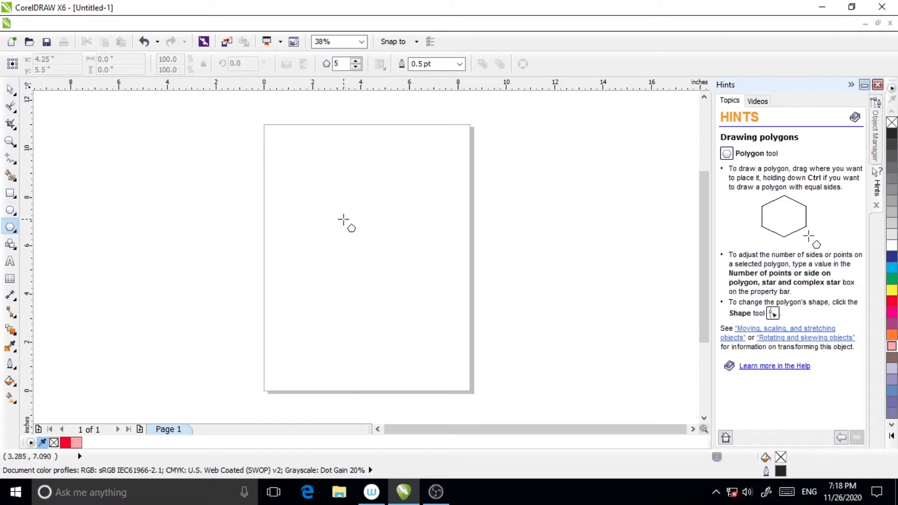
left_click_drag(341, 209, 396, 260)
key("space")
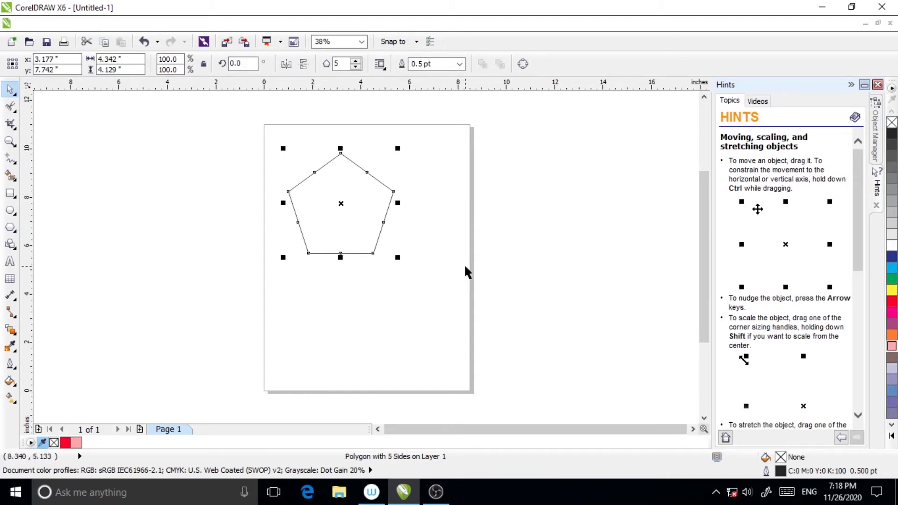
key("p")
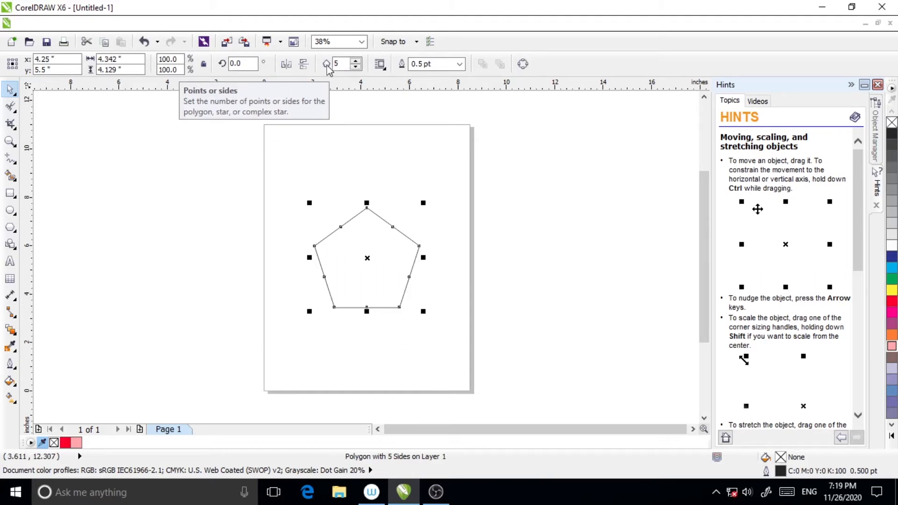
Set the polygon's number of sides to 6 to make it a hexagon.
left_click(355, 68)
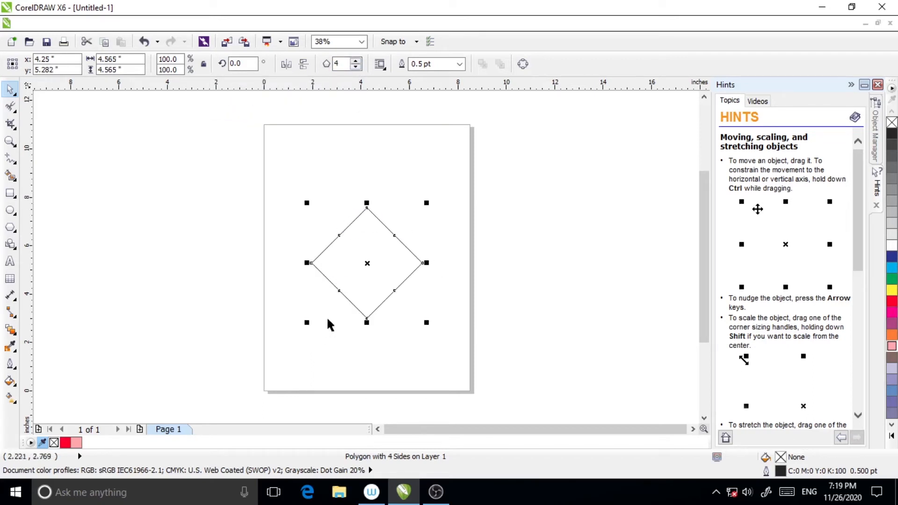
left_click(355, 67)
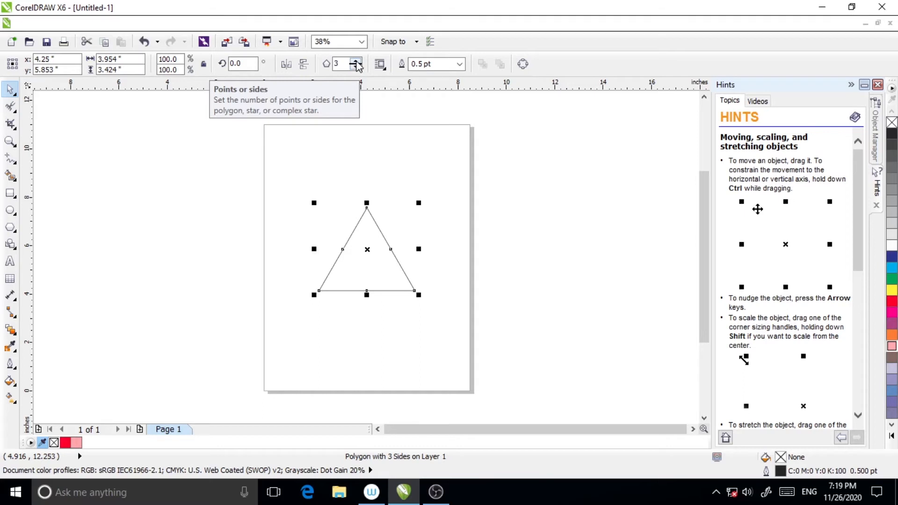
left_click(355, 61)
left_click(355, 61)
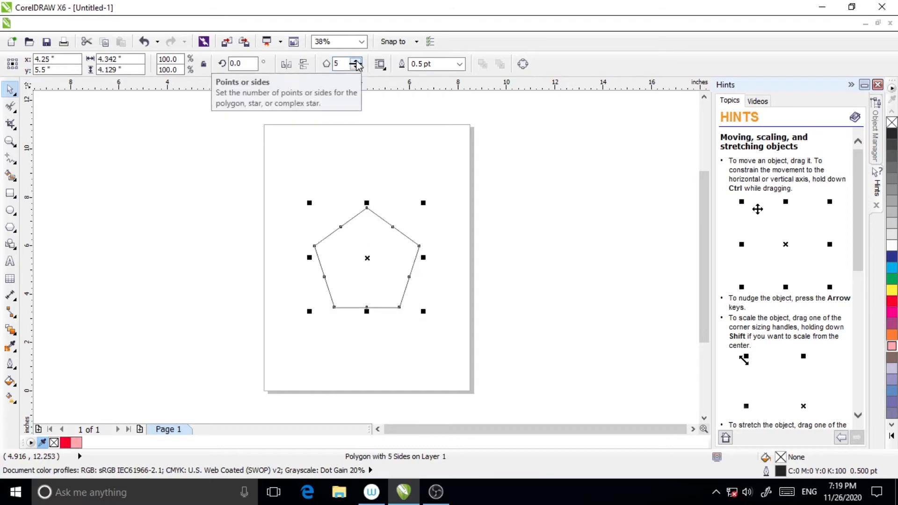
left_click(356, 61)
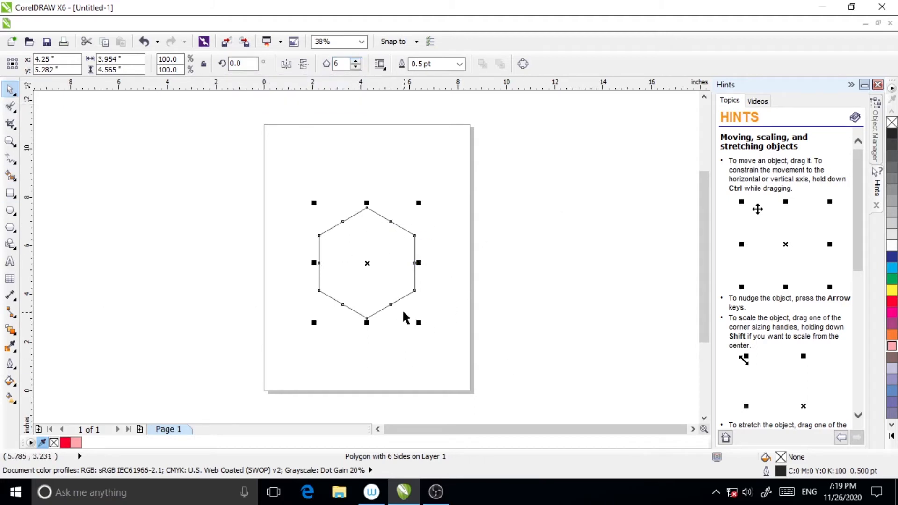
Fill the hexagon with red and set its outline width to None.
left_click(892, 302)
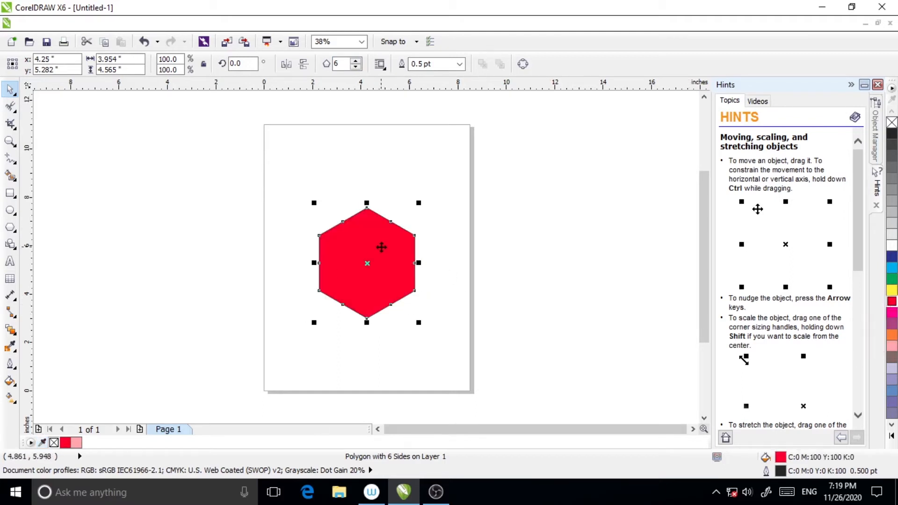
left_click(395, 268)
left_click(462, 252)
left_click(397, 273)
left_click(458, 64)
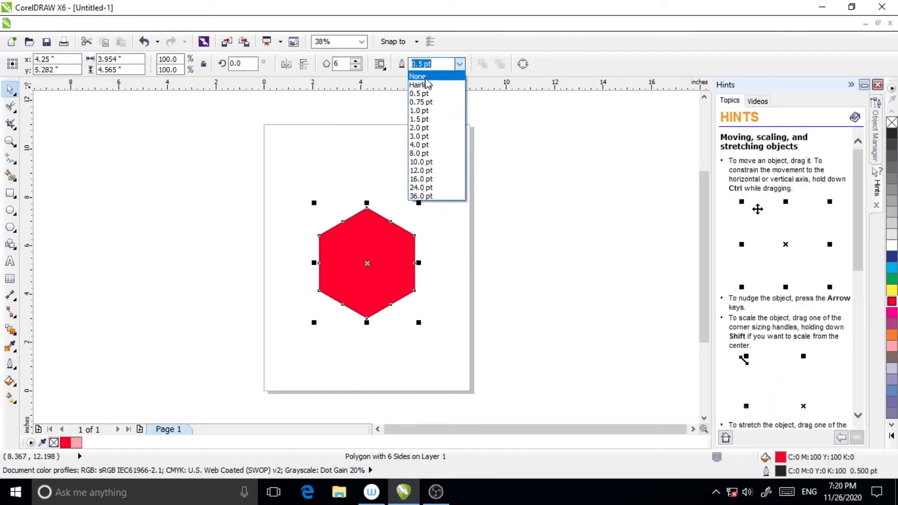
left_click(427, 78)
Center the red hexagon on the page.
left_click(424, 308)
left_click(363, 305)
left_click_drag(393, 269, 396, 271)
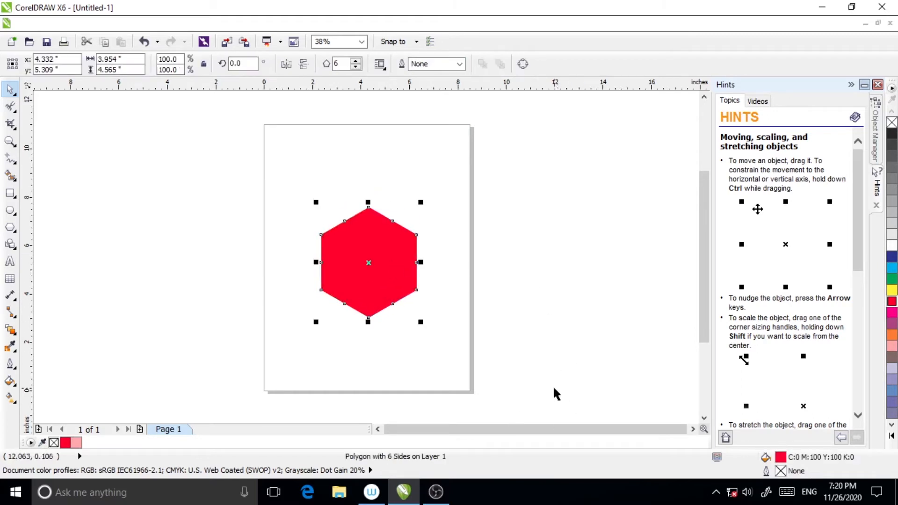
key("p")
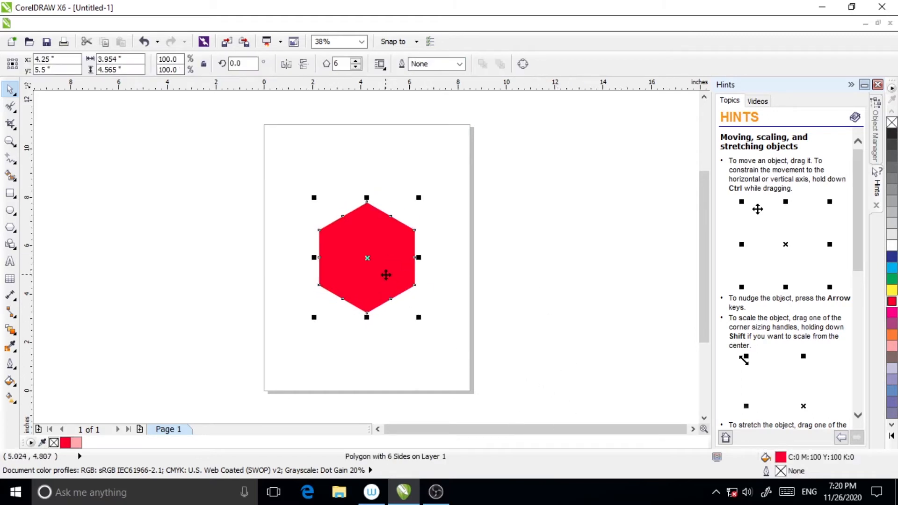
Duplicate the red hexagon diagonally down to the right, overlapping the original at about X 6.207, Y 4.386 inches, and fill the copy green.
key("ctrl+c")
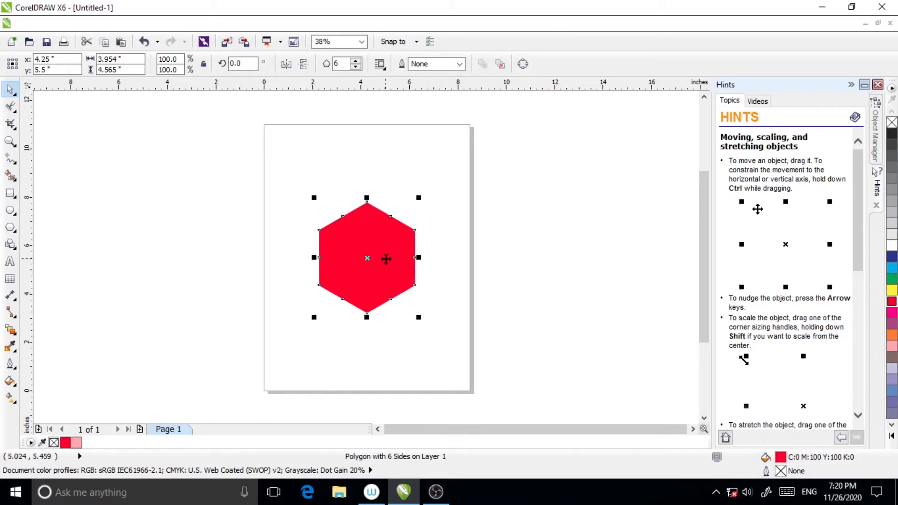
left_click_drag(386, 255, 433, 279)
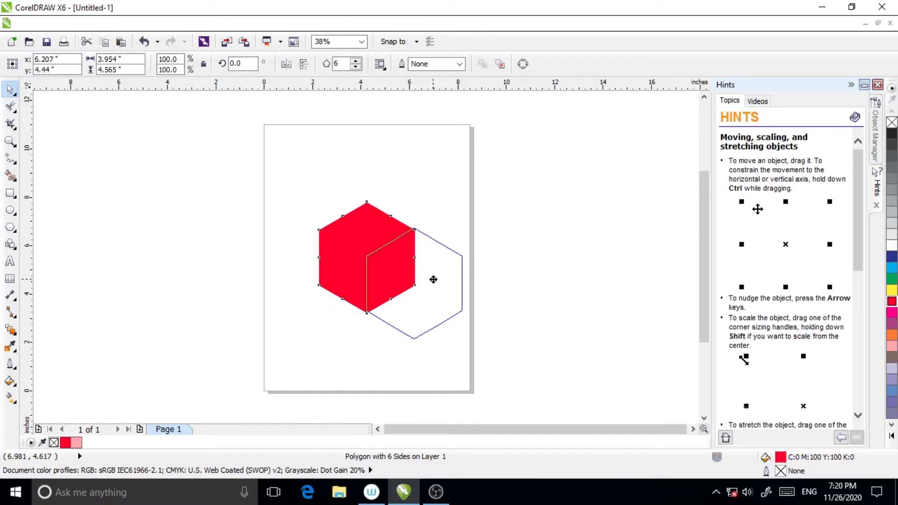
left_click_drag(433, 279, 433, 280)
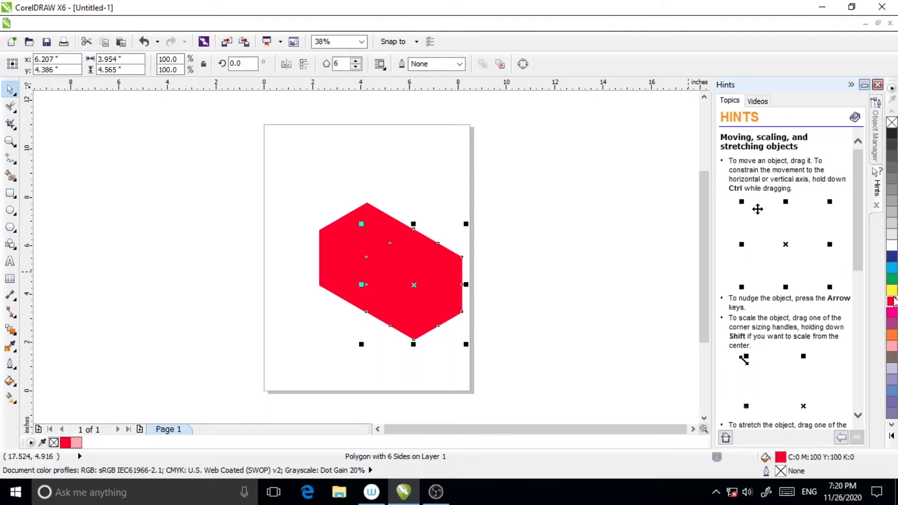
left_click(889, 279)
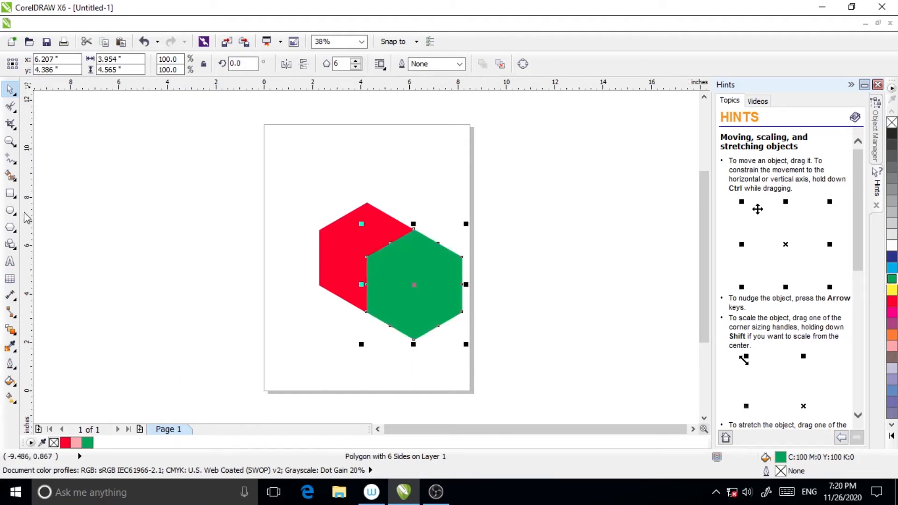
Shift the green hexagon slightly down and left to about X 6.203, Y 4.372 inches, lining its upper-right edge up with the red hexagon's.
left_click(12, 143)
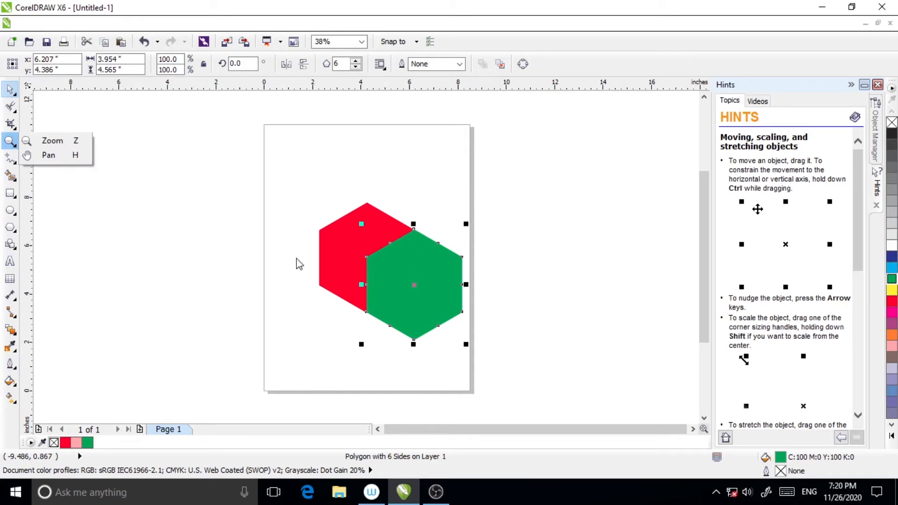
left_click(49, 141)
left_click(396, 262)
left_click(360, 225)
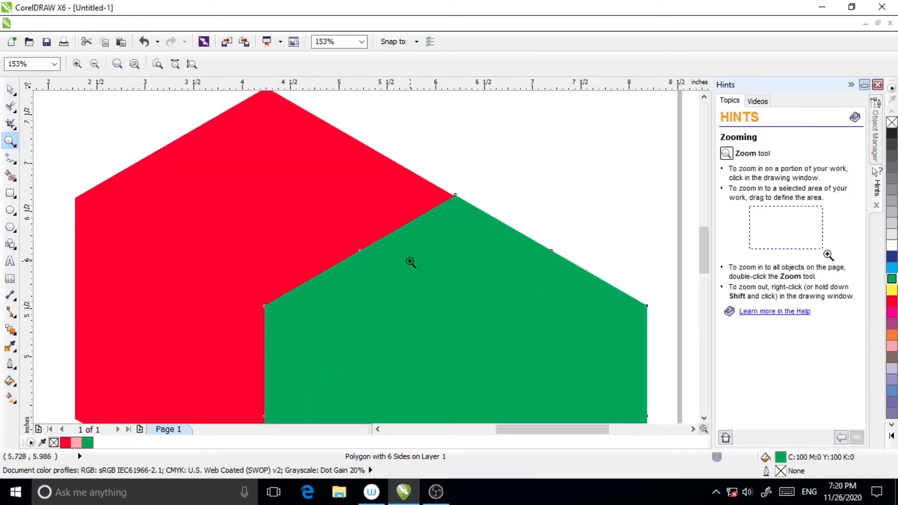
left_click(11, 90)
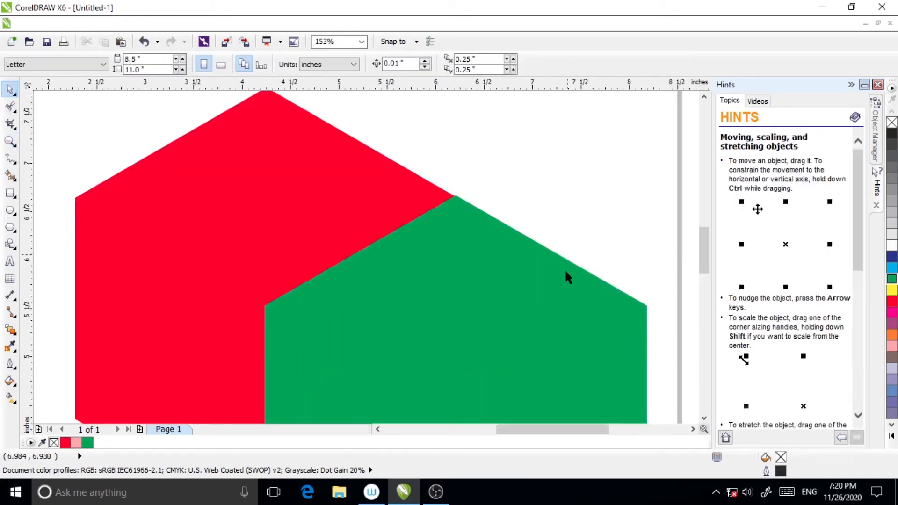
left_click(470, 228)
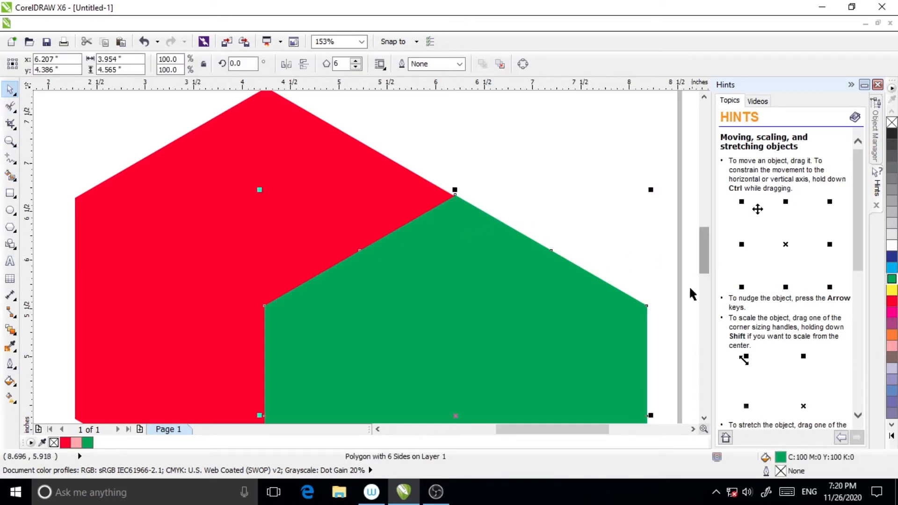
left_click_drag(581, 435, 600, 431)
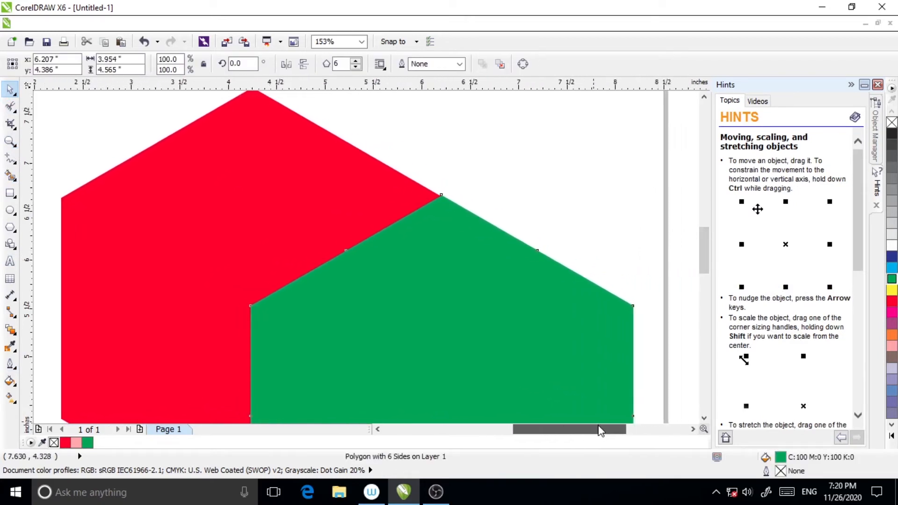
left_click(11, 140)
left_click(498, 234)
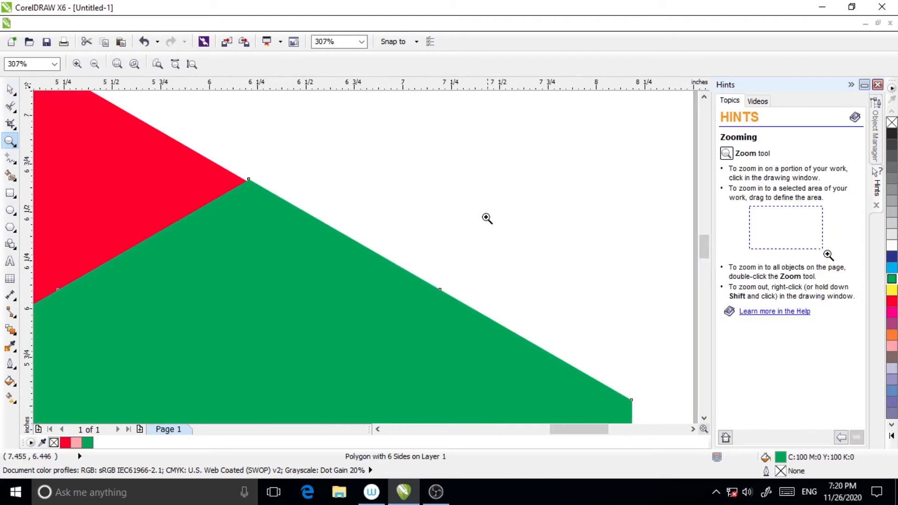
left_click(10, 89)
left_click(304, 264)
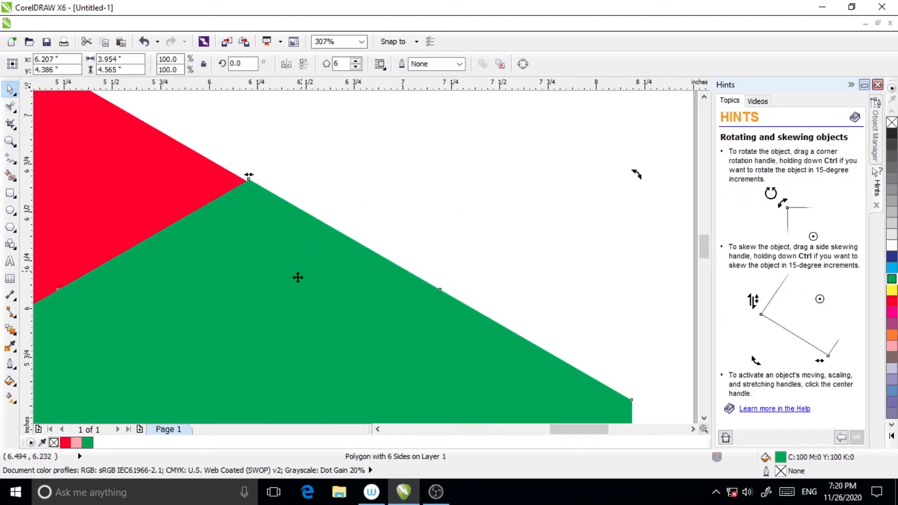
left_click_drag(273, 240, 270, 243)
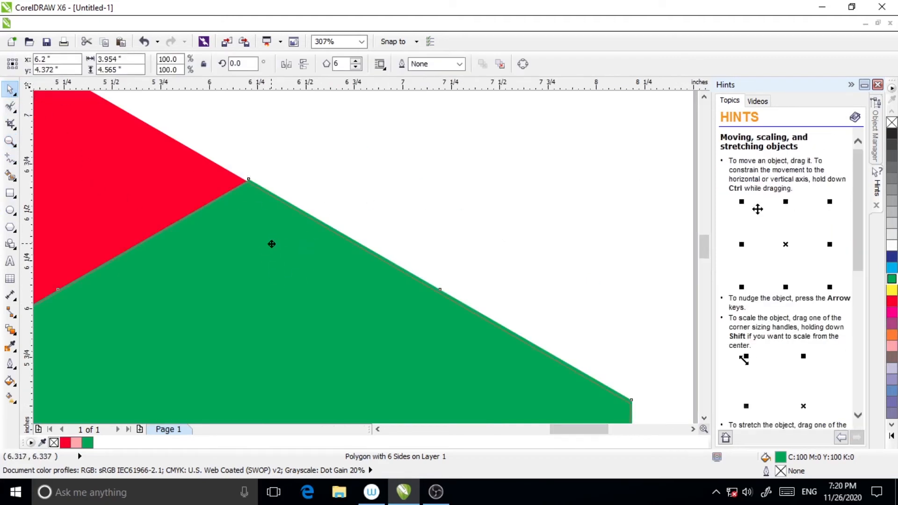
key("Escape")
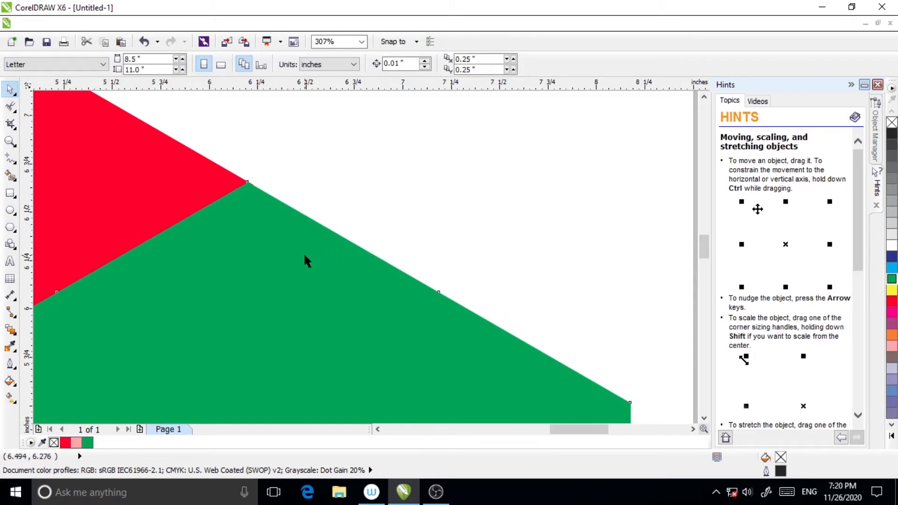
left_click(305, 256)
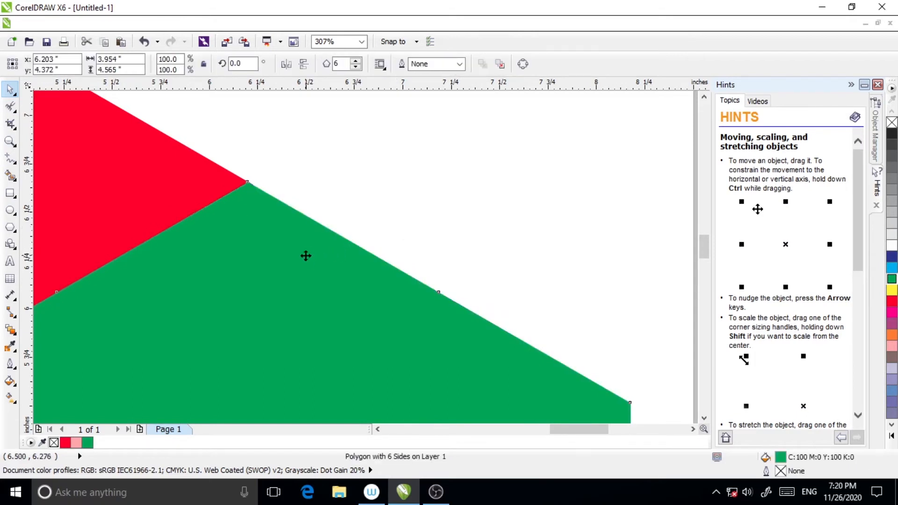
left_click(459, 212)
Fine-tune the green hexagon's position so its top corner meets the red hexagon's upper-right corner exactly.
left_click(16, 145)
left_click(228, 196)
left_click(16, 145)
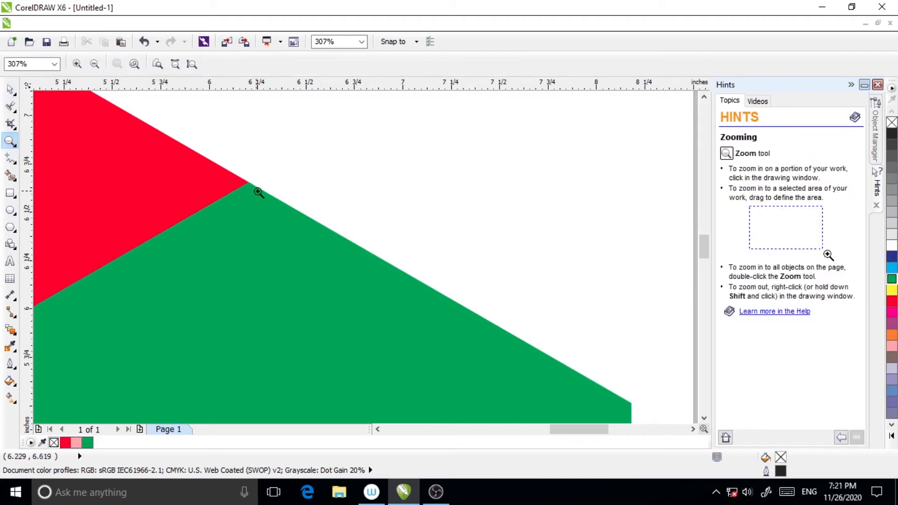
left_click(256, 190)
left_click(344, 255)
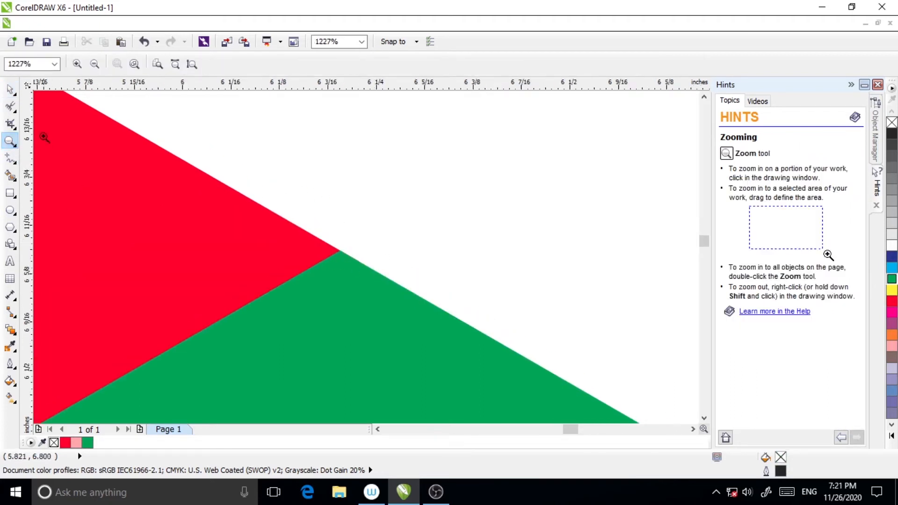
left_click(10, 89)
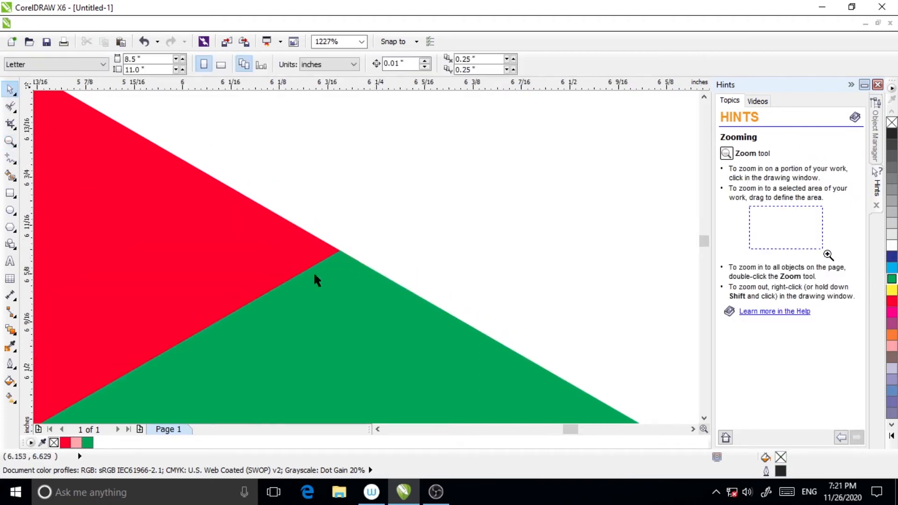
left_click(355, 278)
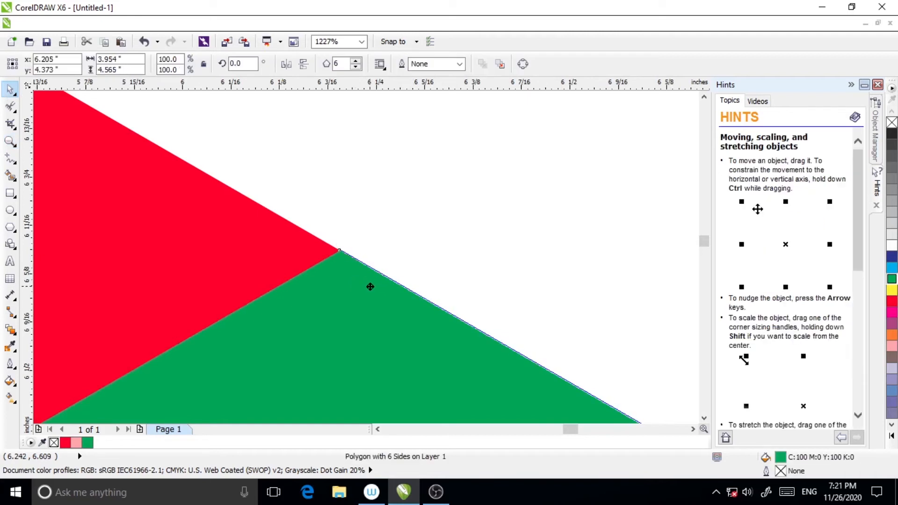
left_click(553, 298)
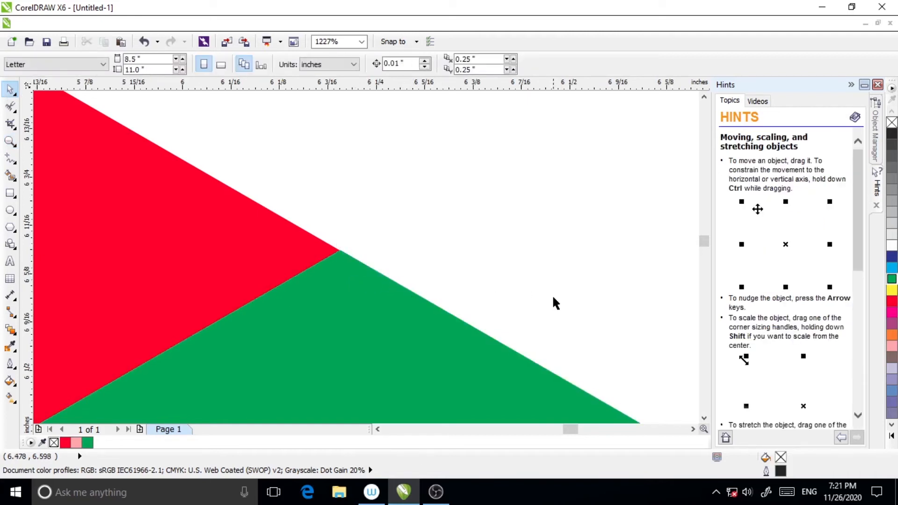
scroll(492, 266, "down", 5)
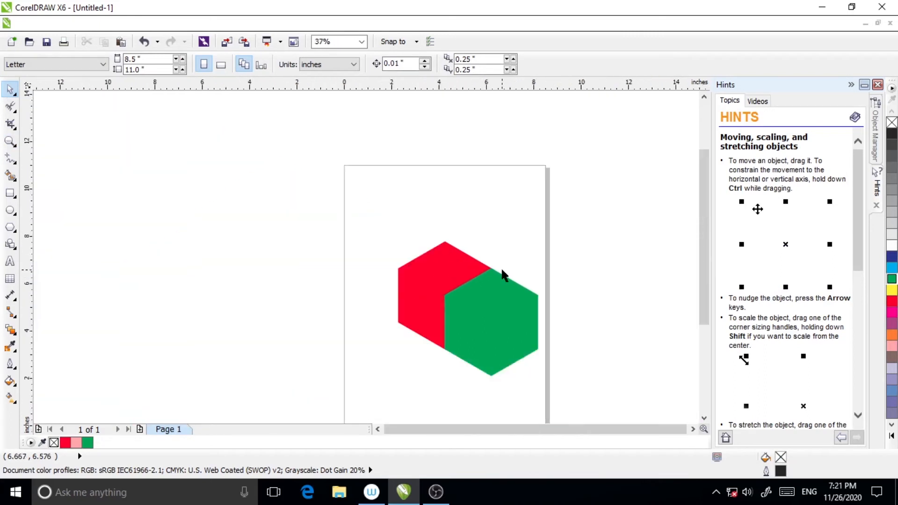
scroll(519, 279, "up", 1)
scroll(523, 281, "down", 1)
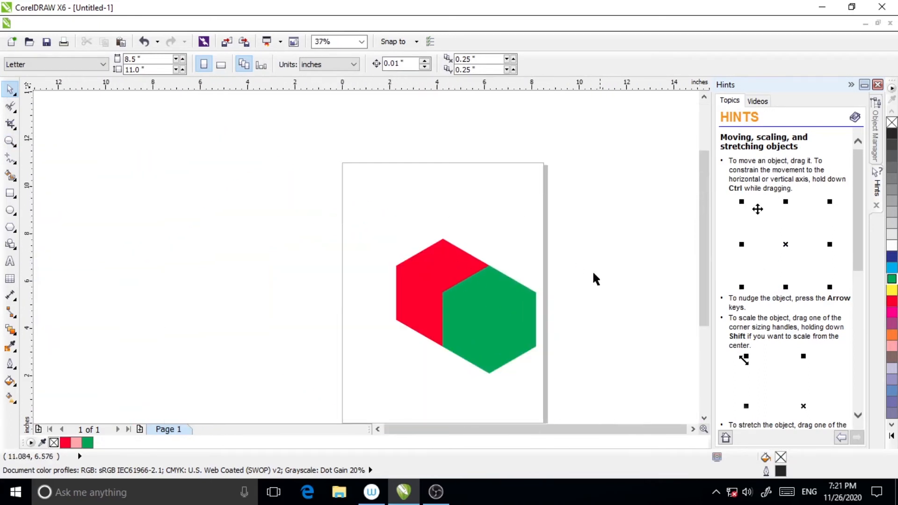
Trim the green hexagon's overlap out of the red hexagon, and delete the green hexagon.
key("ctrl+a")
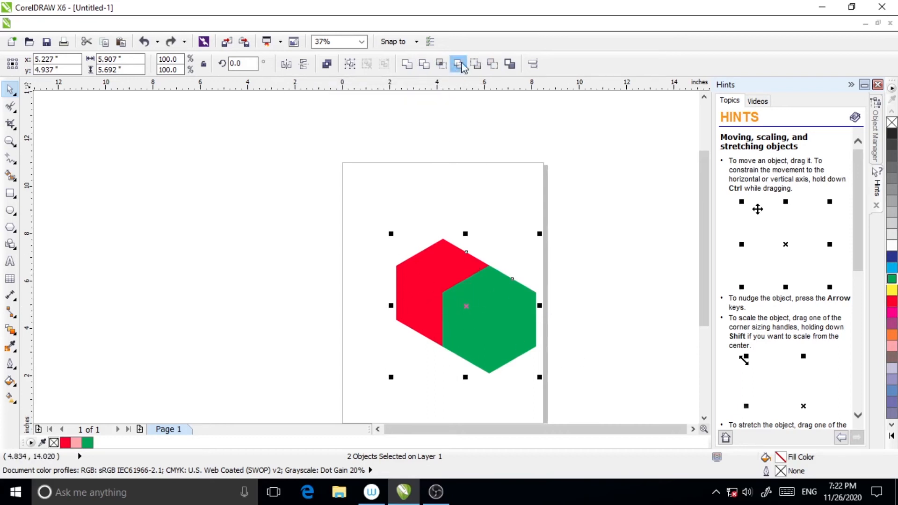
left_click(426, 68)
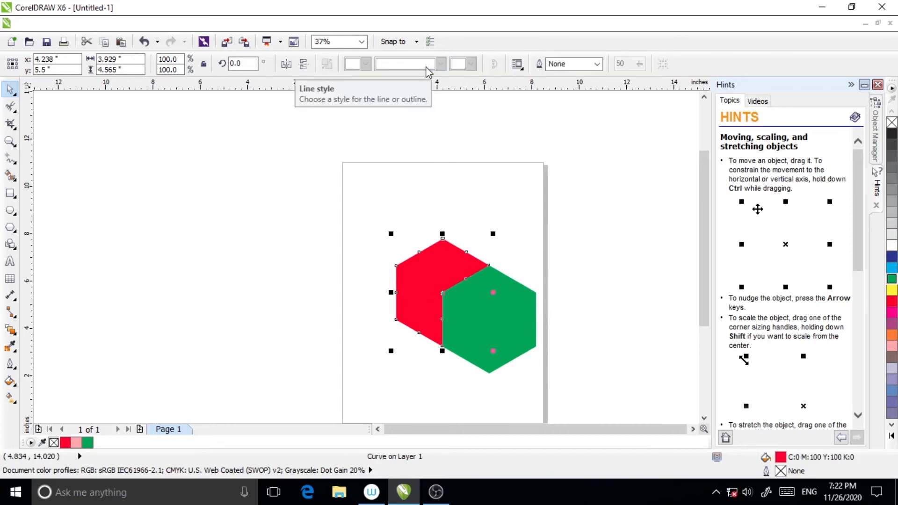
left_click(442, 379)
left_click(473, 356)
left_click_drag(473, 356, 532, 392)
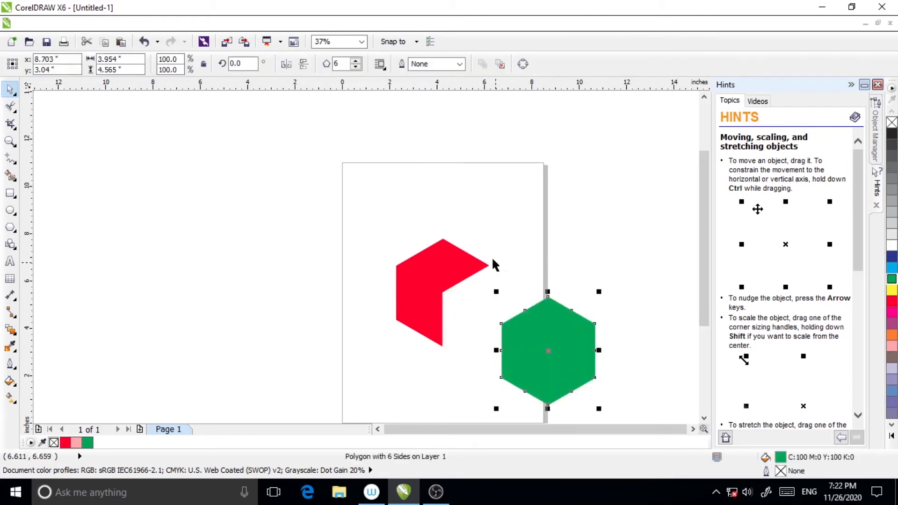
key("Delete")
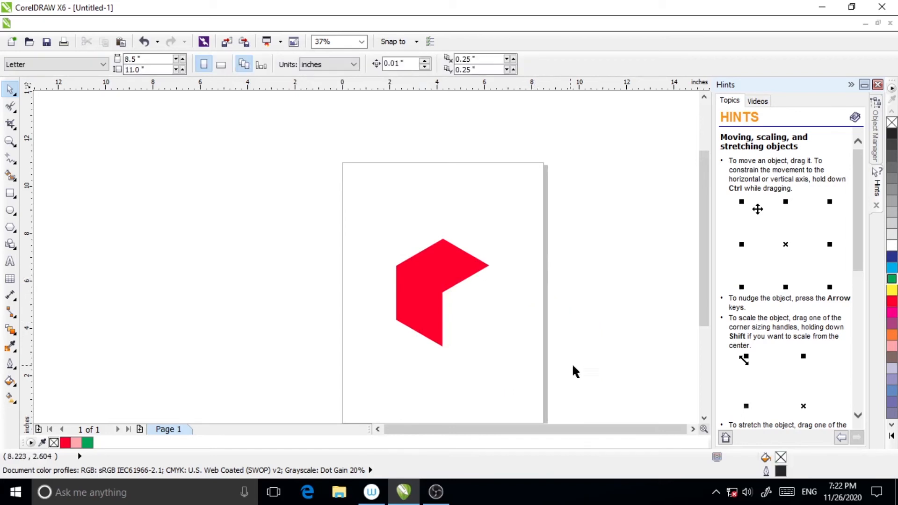
Scale the notched red shape down proportionally about its center to about 61.2 percent.
left_click(448, 265)
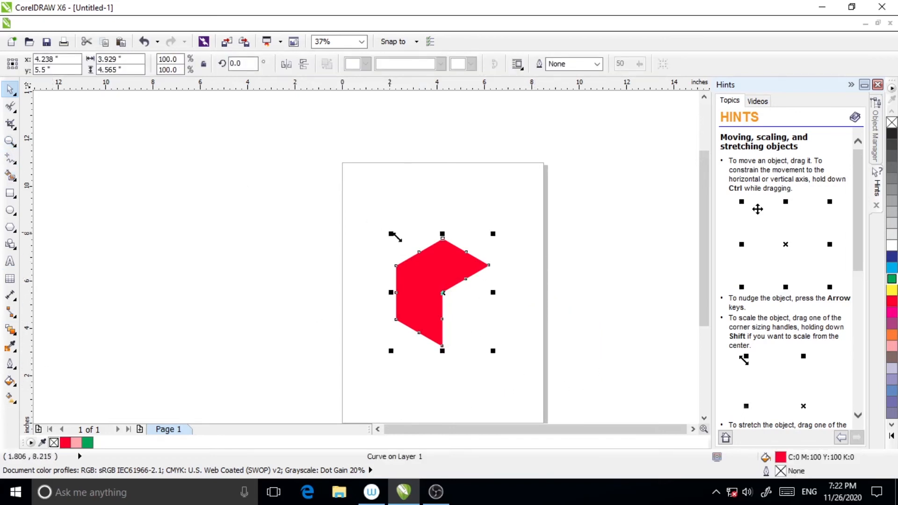
left_click(457, 268)
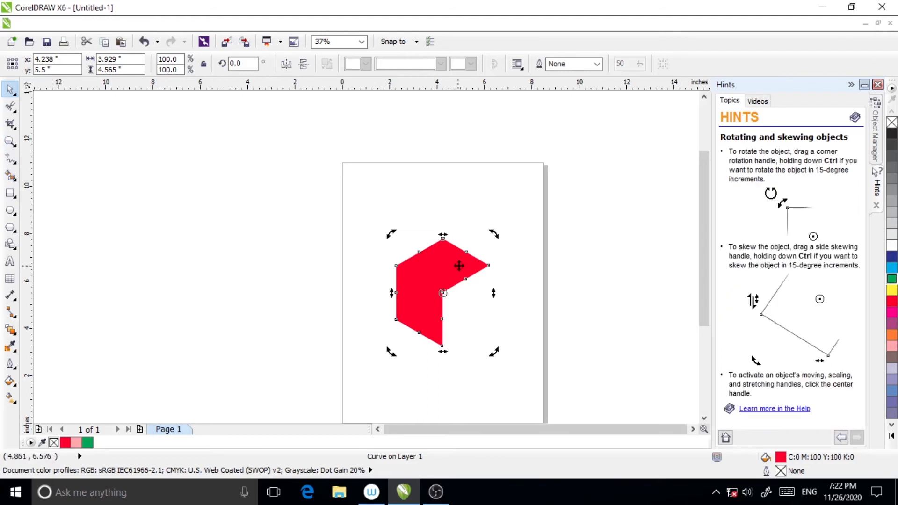
left_click(473, 288)
left_click(463, 255)
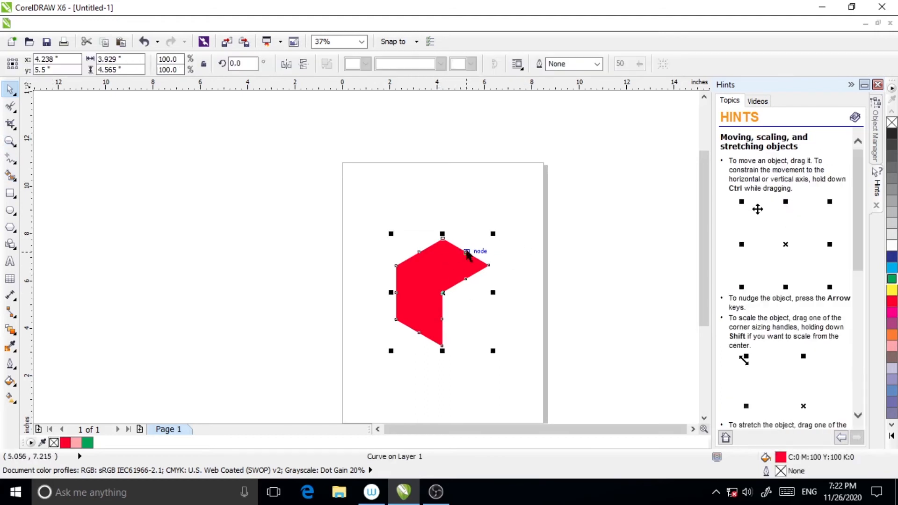
left_click_drag(493, 235, 472, 257)
left_click(534, 344)
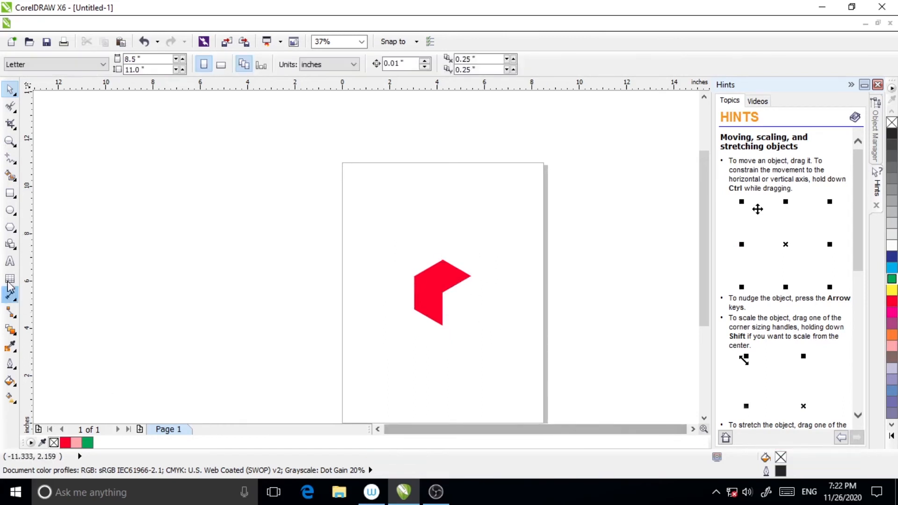
Move the notched red shape toward the left side of the page, centering it at about X 2.946, Y 5.431 inches.
left_click(10, 142)
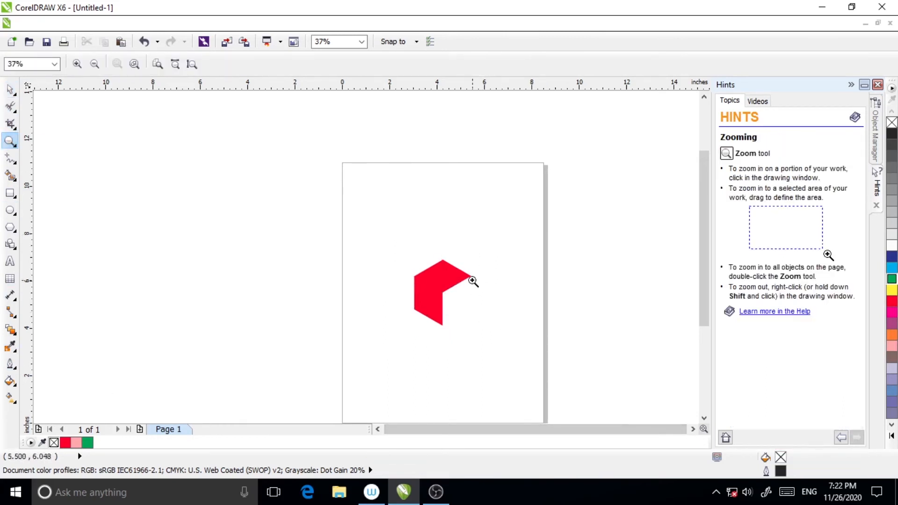
left_click(473, 281)
left_click(352, 277)
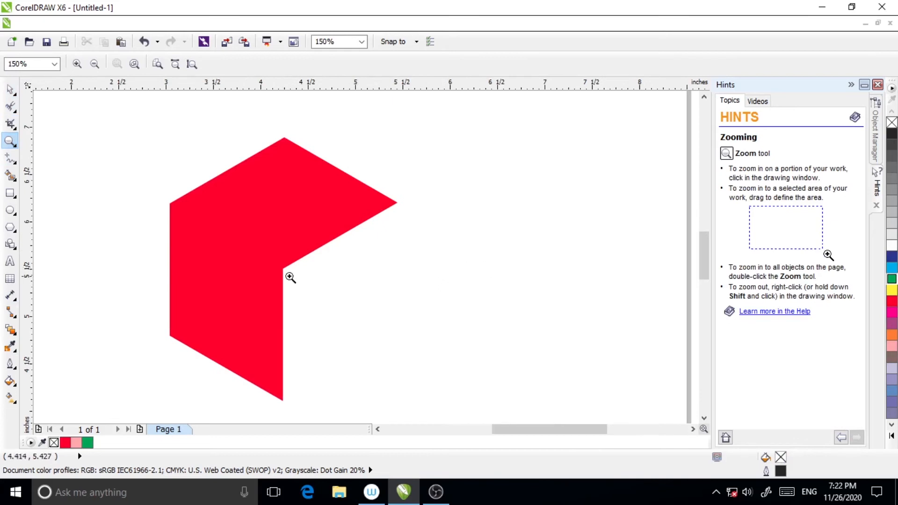
right_click(319, 273)
left_click(9, 89)
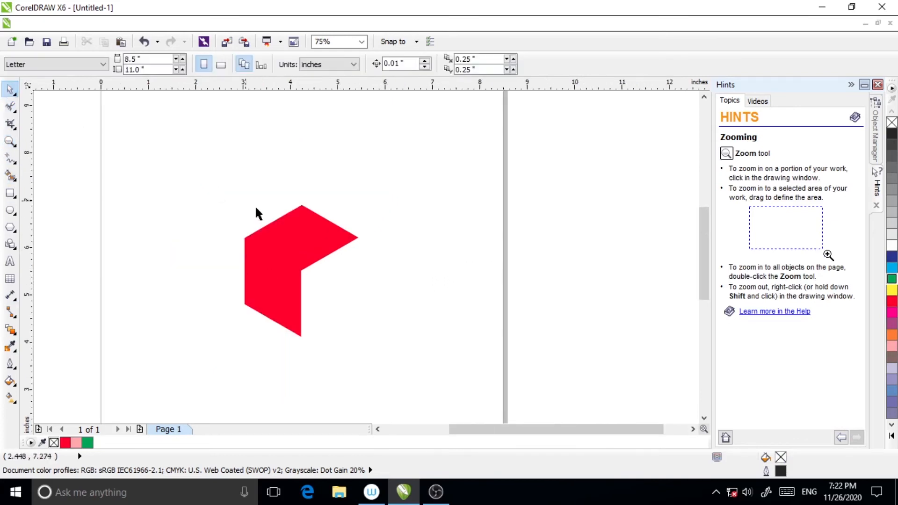
left_click(312, 265)
left_click_drag(327, 256, 266, 260)
left_click(247, 271)
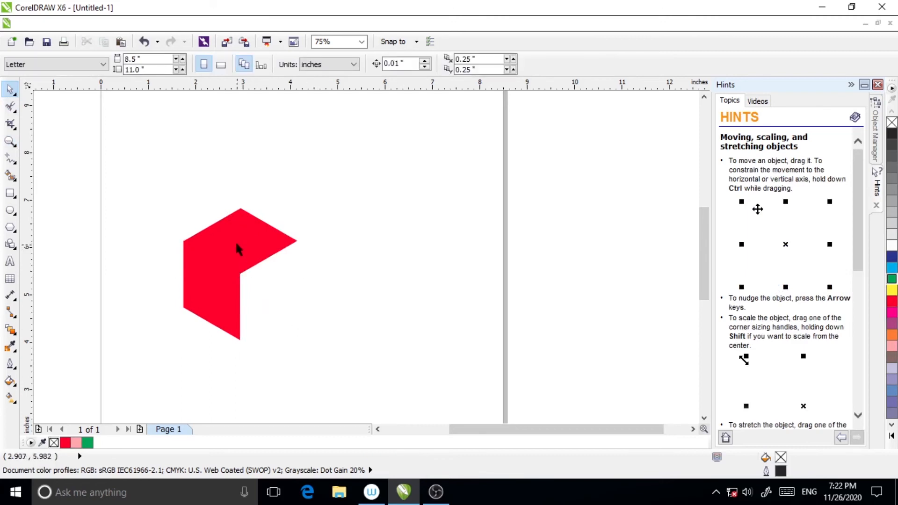
left_click(238, 250)
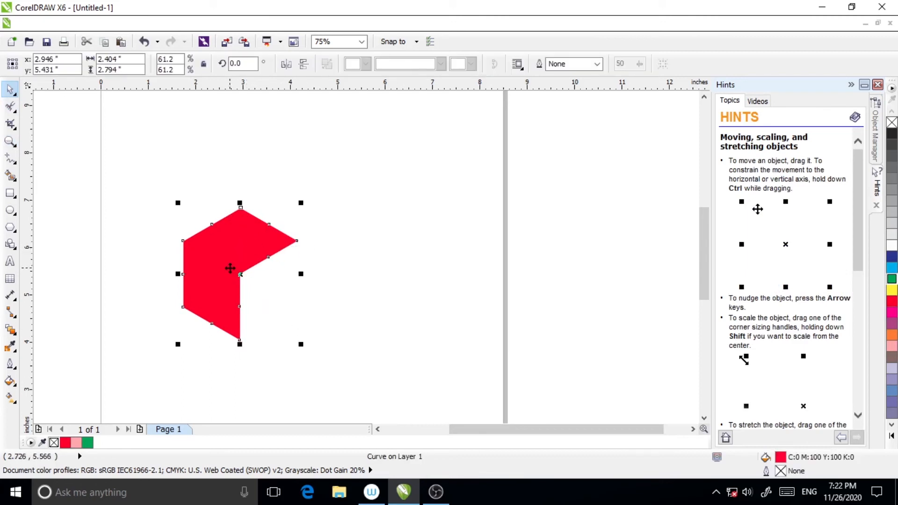
left_click(287, 291)
left_click(237, 251)
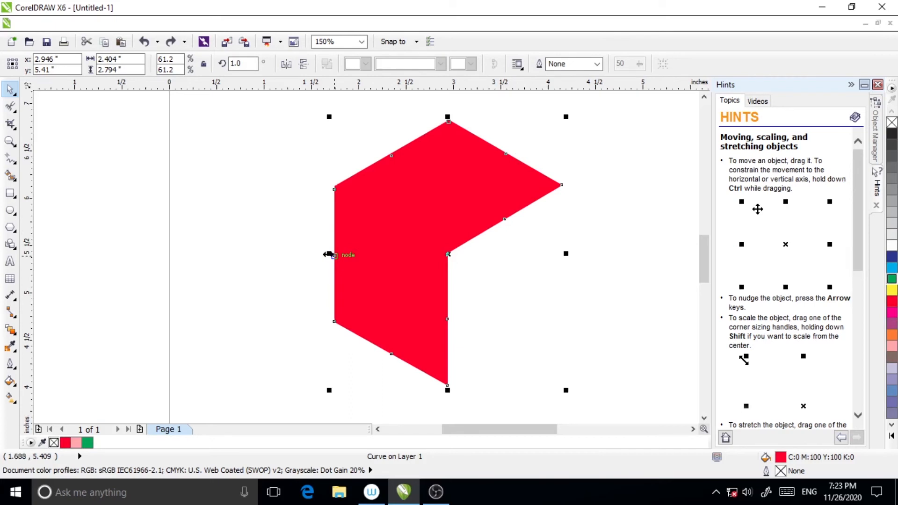
Make a horizontally mirrored copy of the notched red shape in place, at 100 percent scale.
left_click_drag(327, 255, 376, 256)
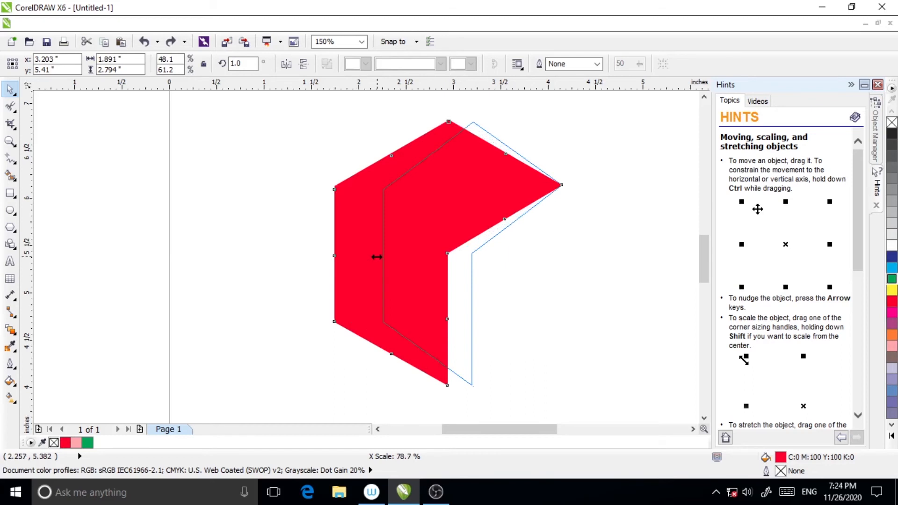
key("Escape")
left_click_drag(382, 257, 466, 261)
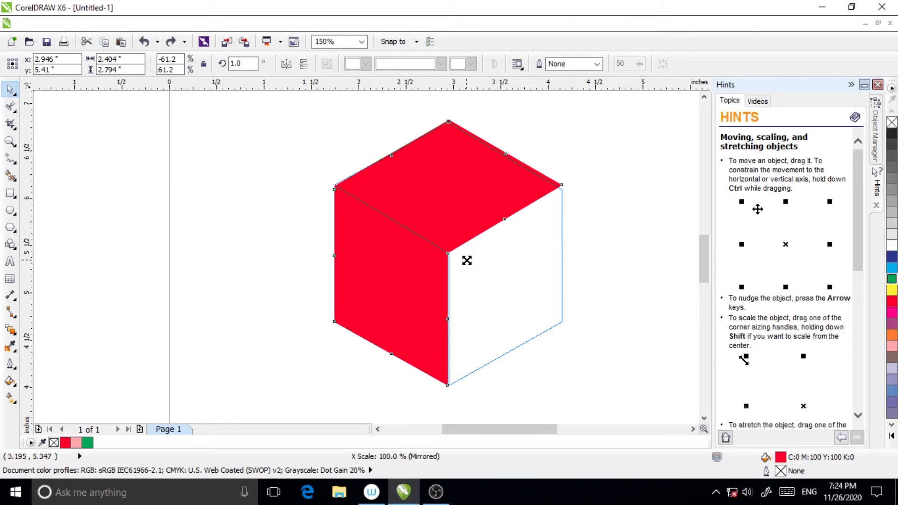
left_click_drag(467, 261, 467, 259)
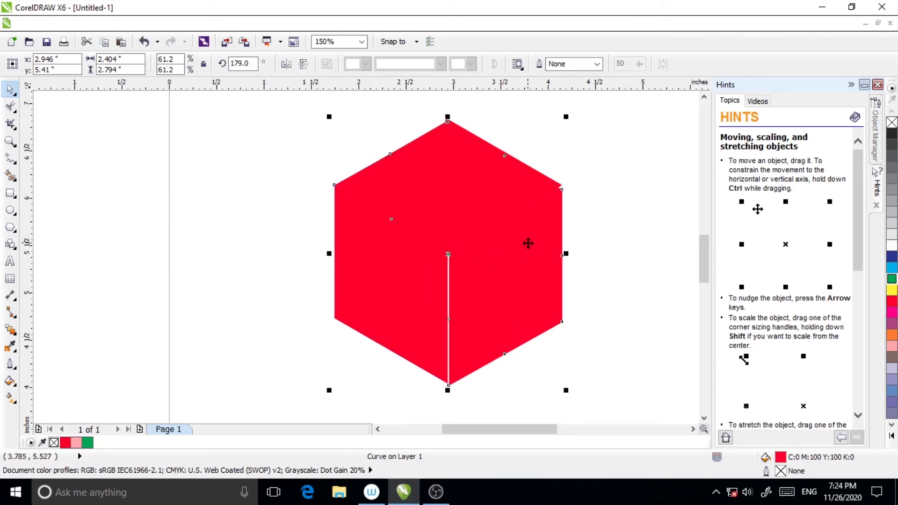
Move the mirrored red copy to the right of the original, centering it at about X 3.449, Y 5.443 inches.
left_click_drag(494, 285, 546, 292)
left_click(561, 288)
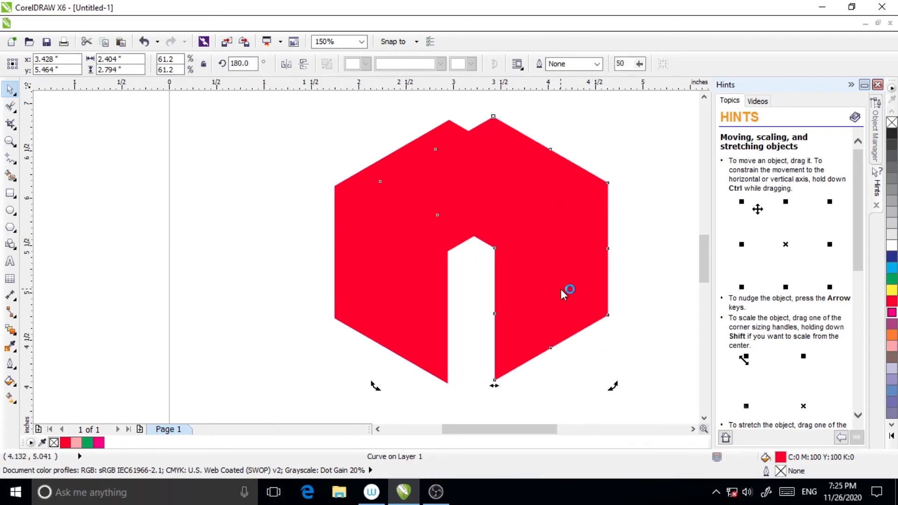
left_click_drag(561, 288, 567, 294)
left_click(578, 356)
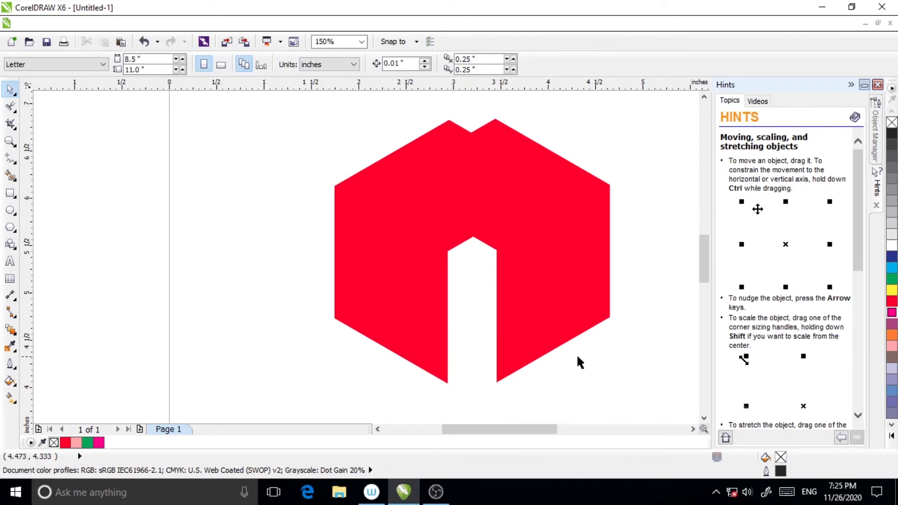
left_click(559, 299)
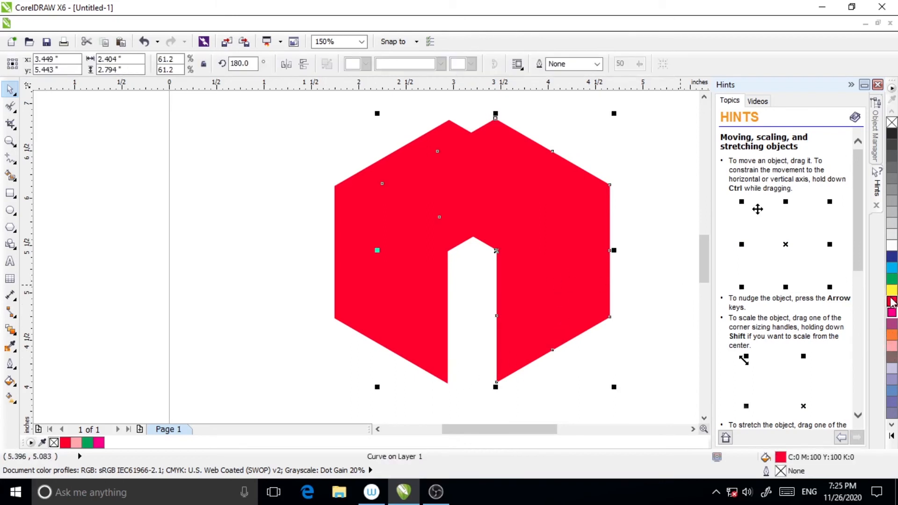
left_click(681, 361)
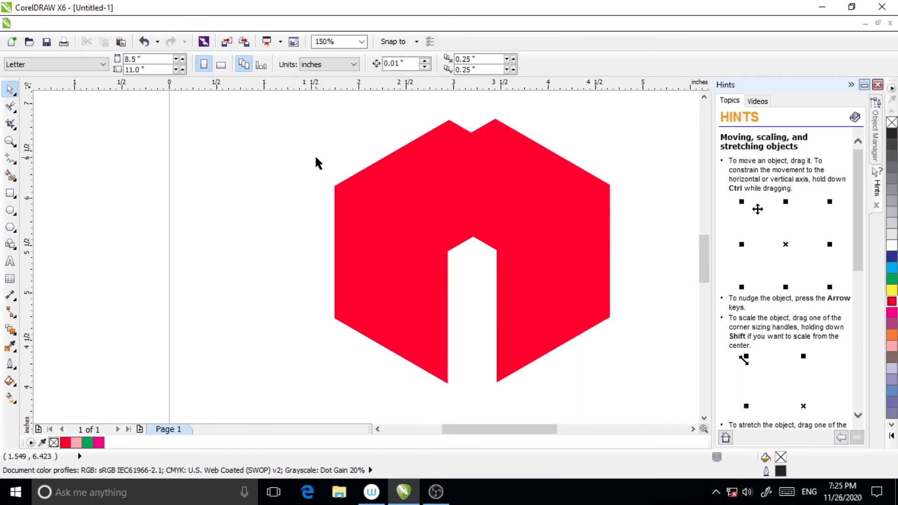
Remove the fill from both notched shapes and give them a 3.0 pt black outline.
key("ctrl+a")
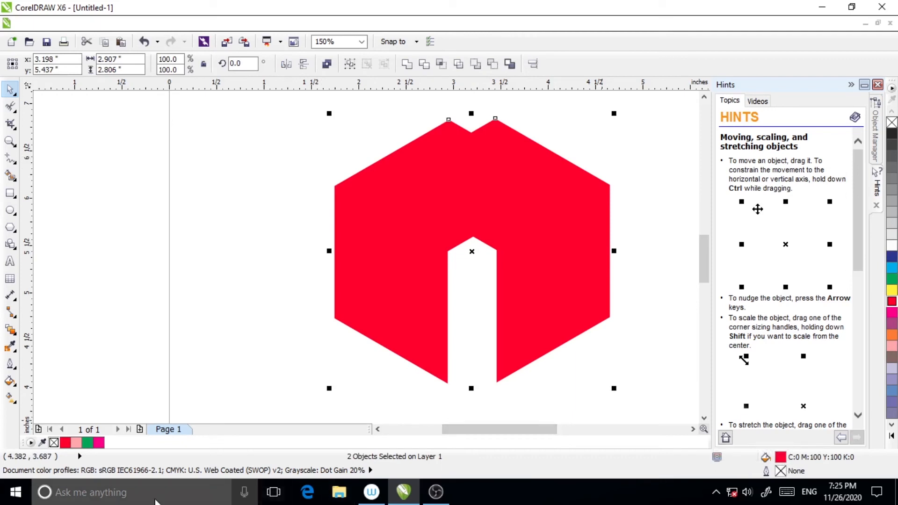
left_click(54, 444)
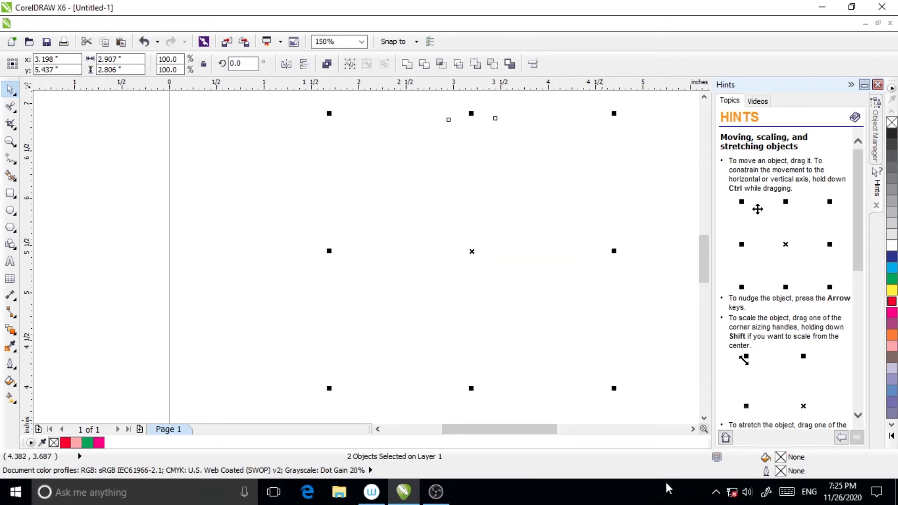
double_click(779, 473)
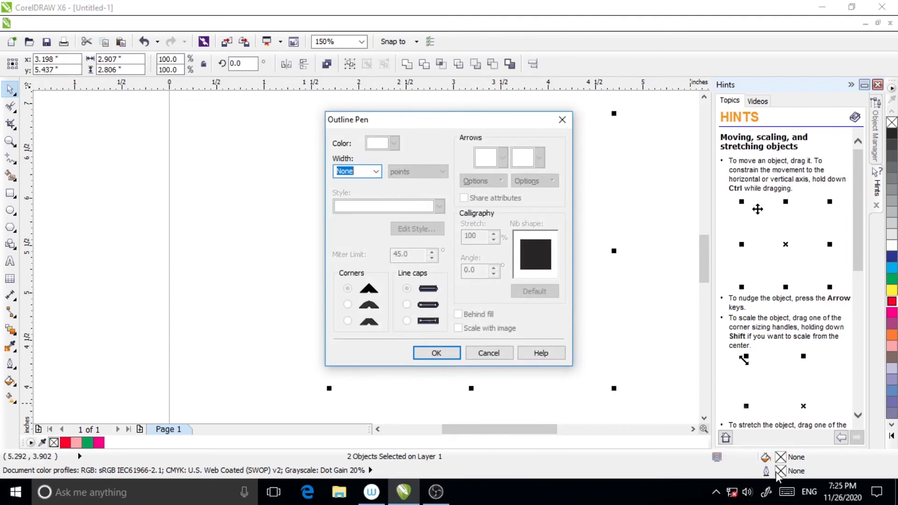
left_click(486, 355)
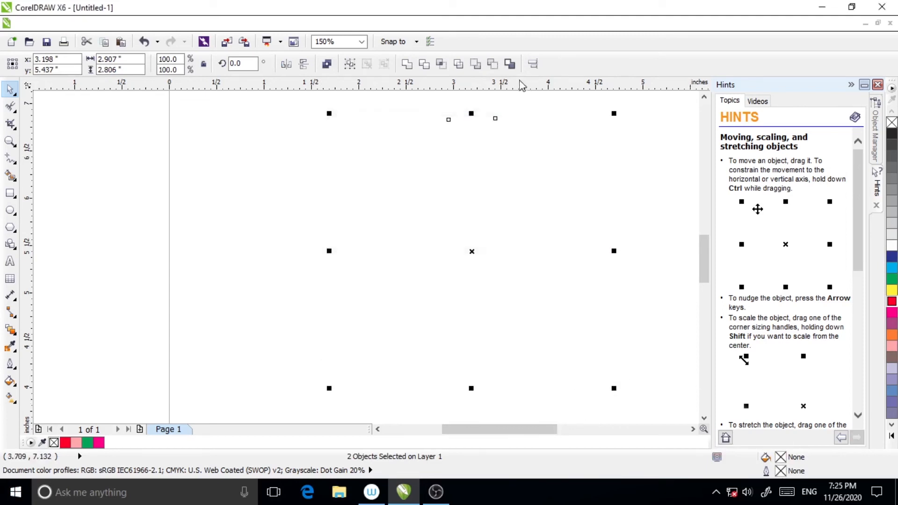
double_click(780, 472)
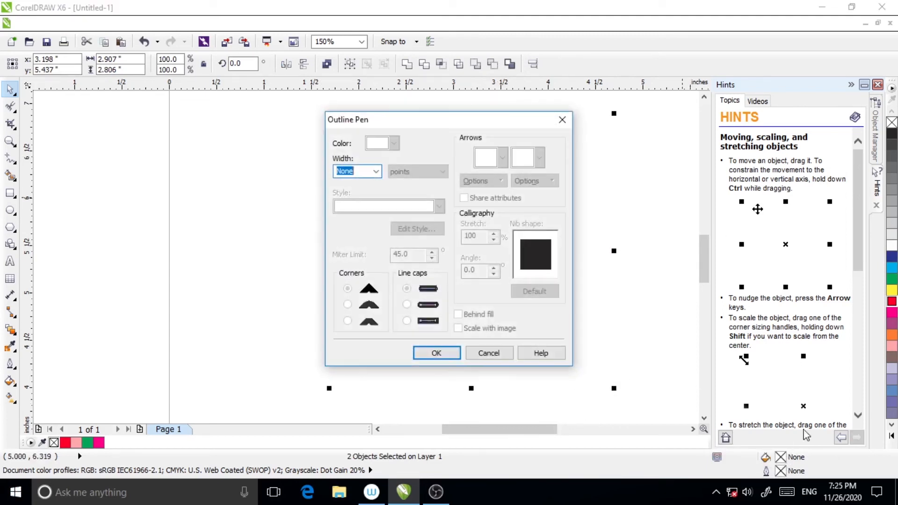
left_click(381, 174)
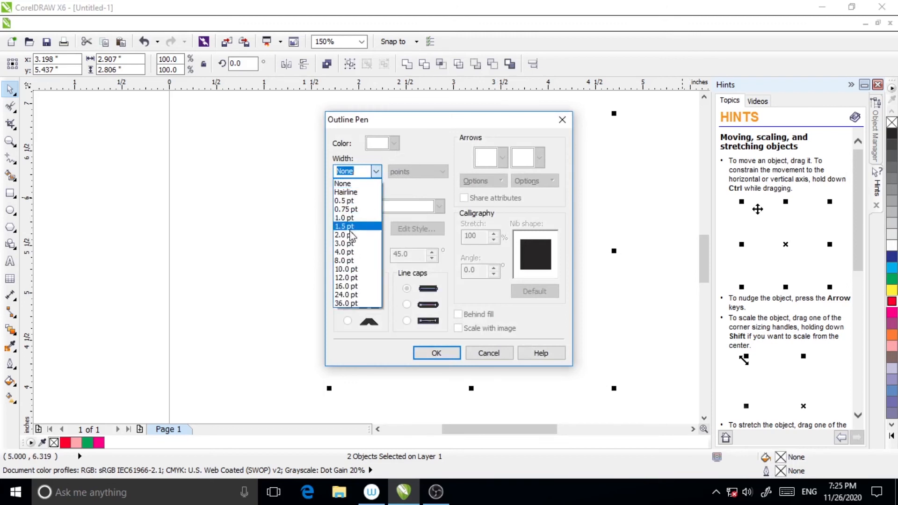
left_click(349, 247)
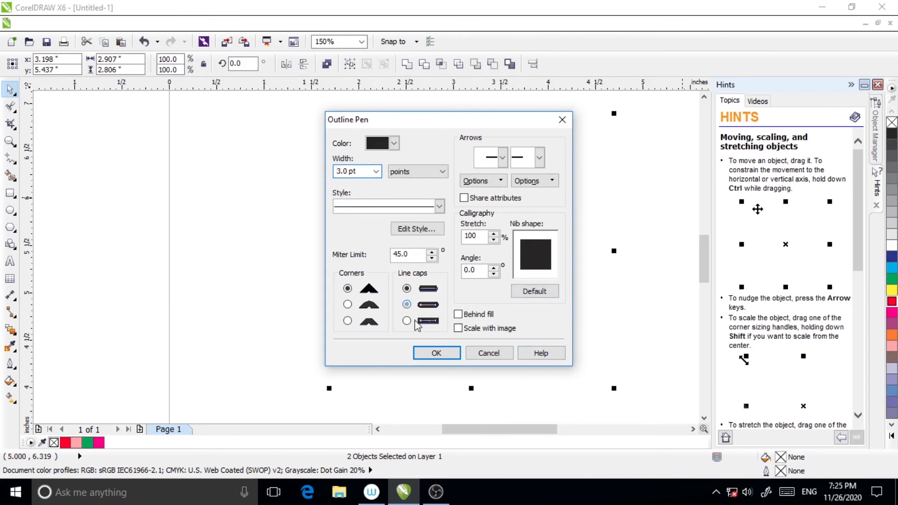
left_click(435, 353)
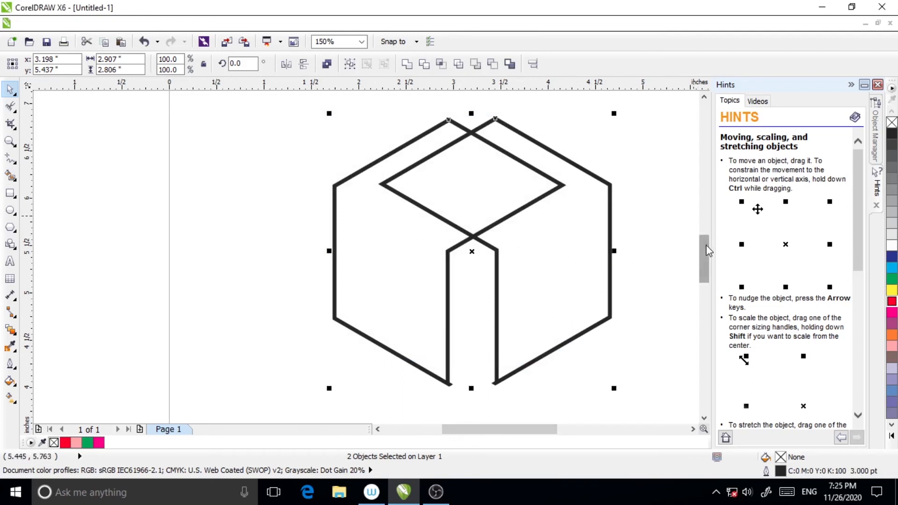
Move the mirrored outline down and left until its inner vertical edge lines up with the other outline's inner vertical edge.
scroll(610, 265, "down", 2)
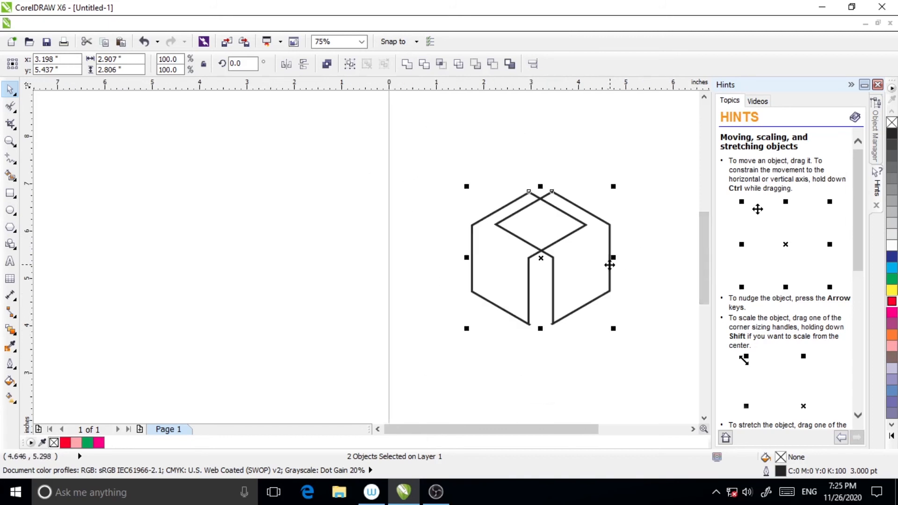
left_click(620, 286)
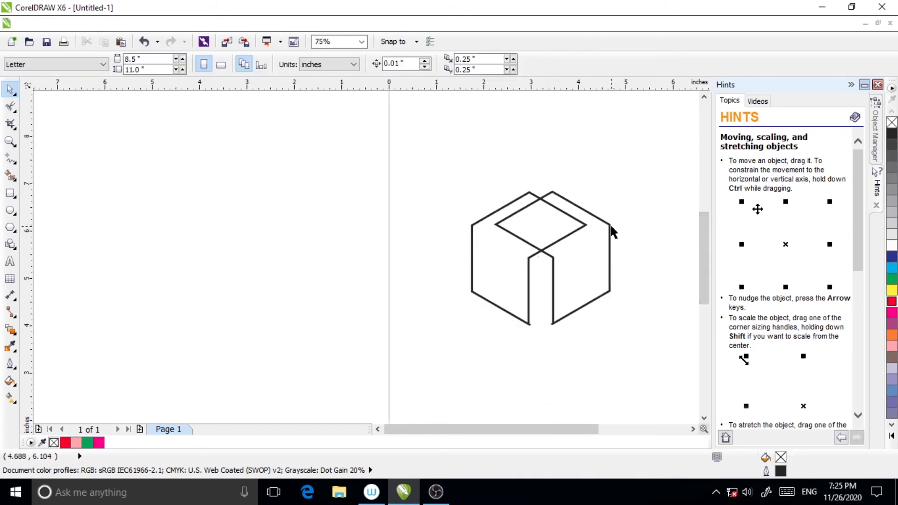
left_click(610, 257)
left_click_drag(585, 301, 562, 322)
left_click(617, 362)
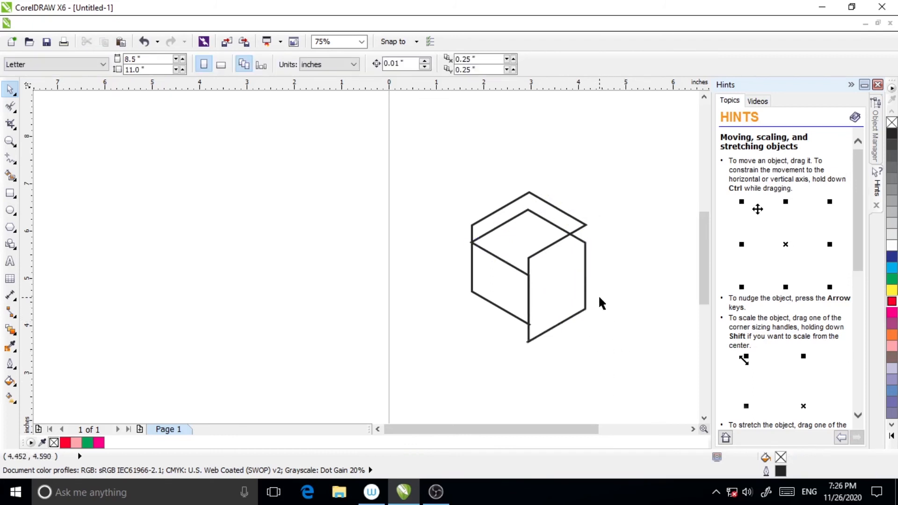
Use Virtual Segment Delete on the mirrored outline, leaving only its two upper edges inside the other notched outline.
left_click(585, 298)
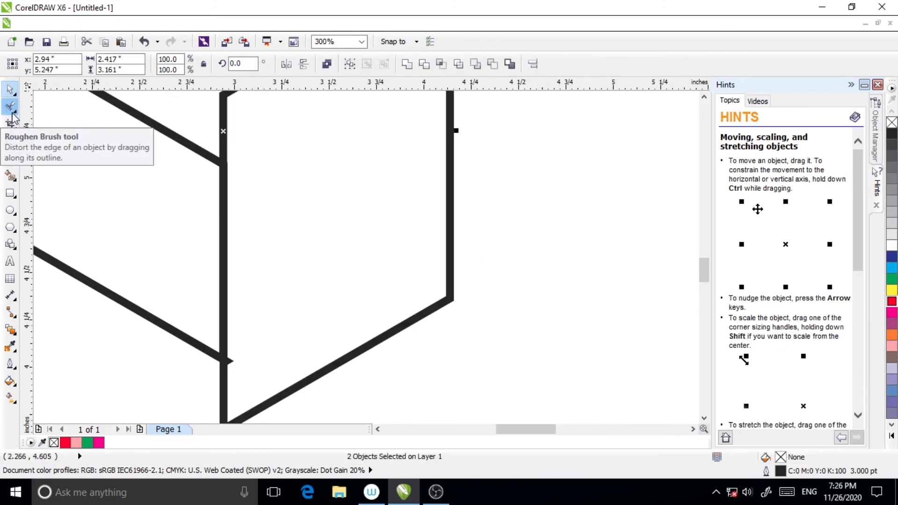
left_click(13, 111)
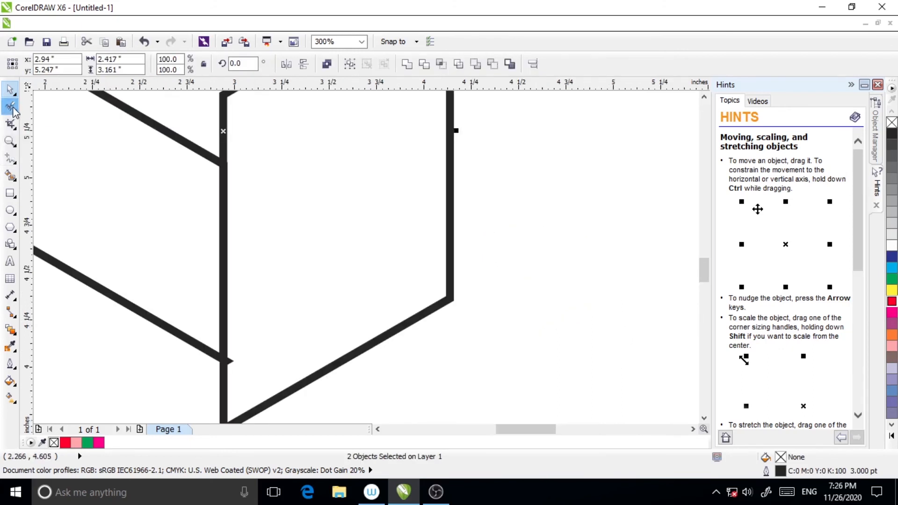
left_click(11, 124)
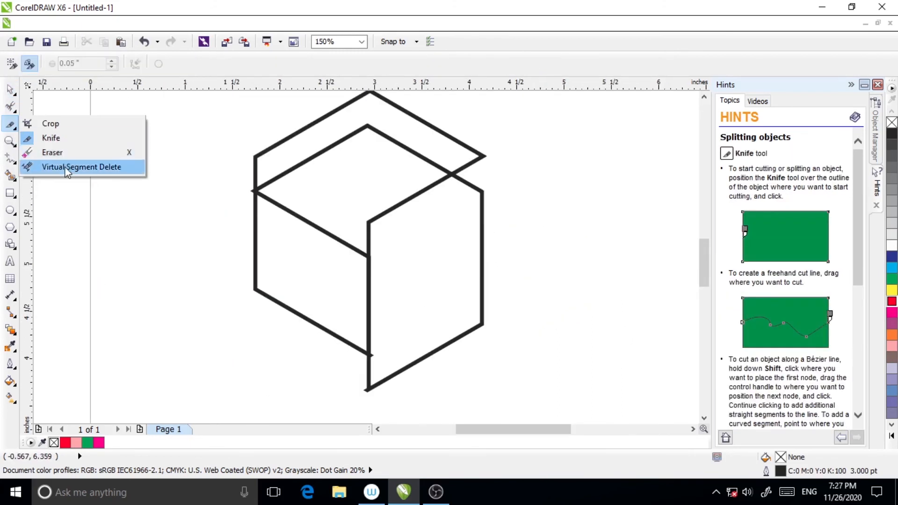
left_click(68, 168)
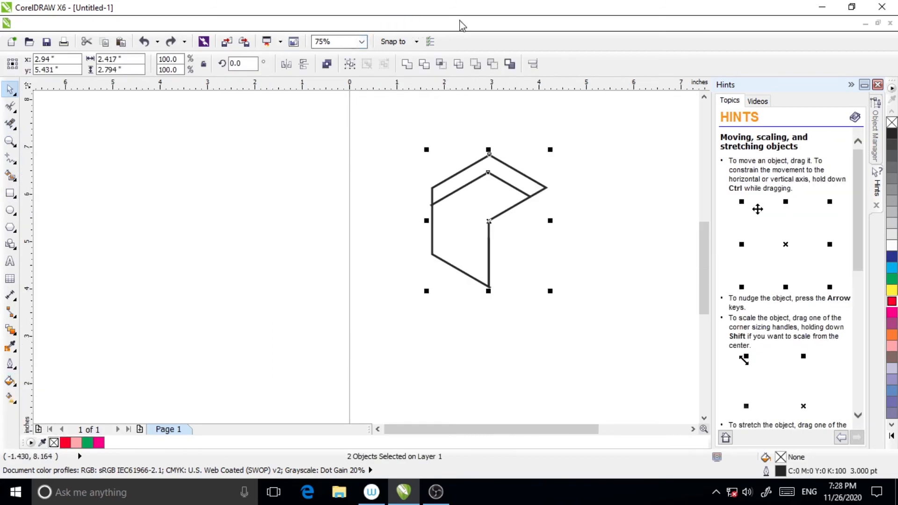
Rotate both outlines by 120 degrees about their center at X 2.94, Y 5.431 inches, making 3 copies.
left_click(376, 25)
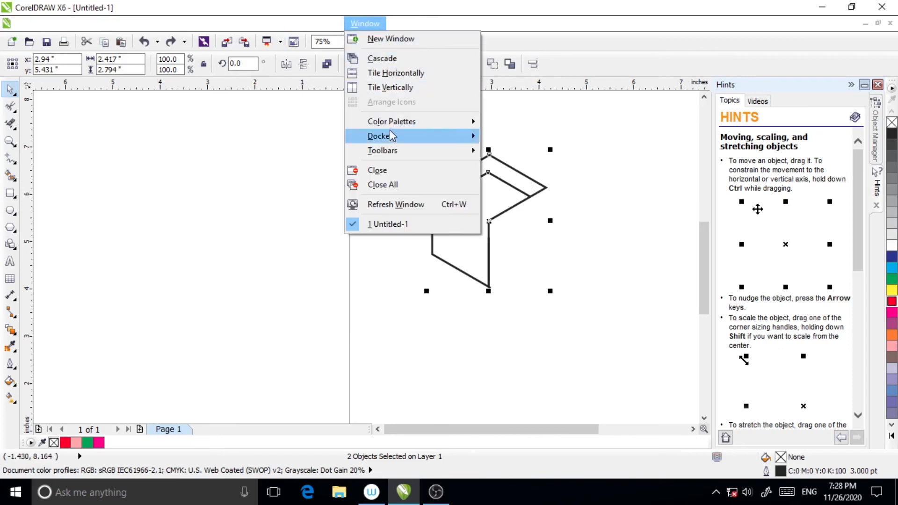
mouse_move(391, 136)
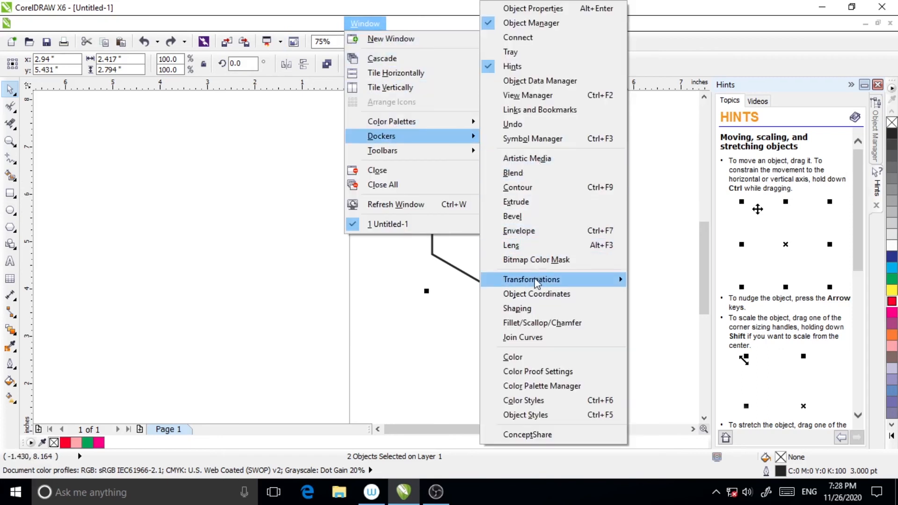
mouse_move(534, 282)
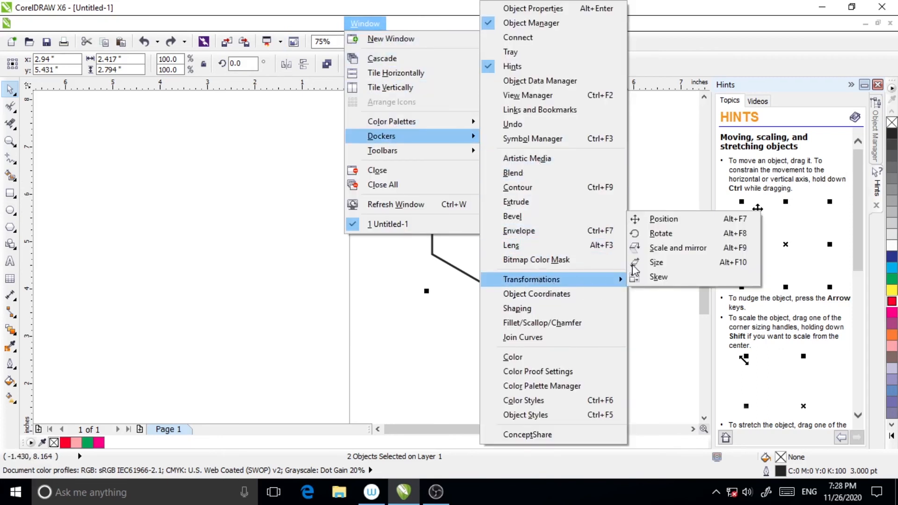
left_click(661, 218)
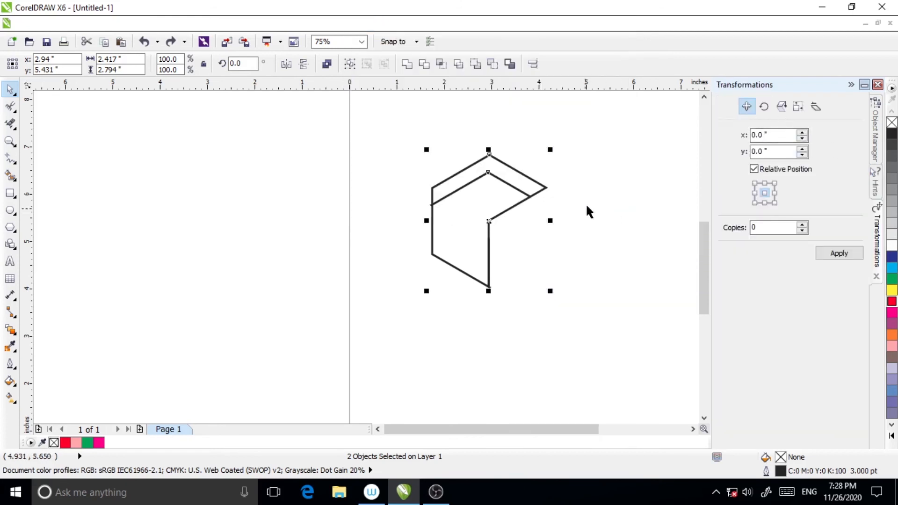
left_click(768, 111)
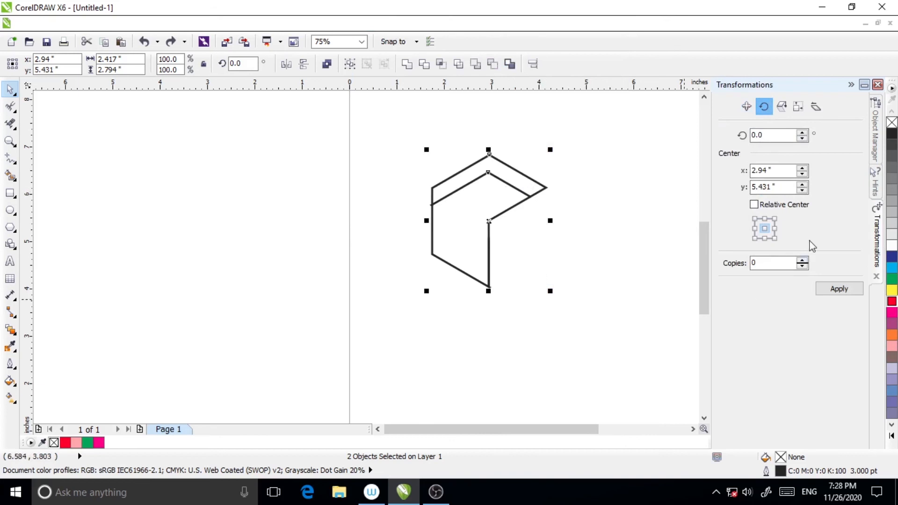
double_click(771, 136)
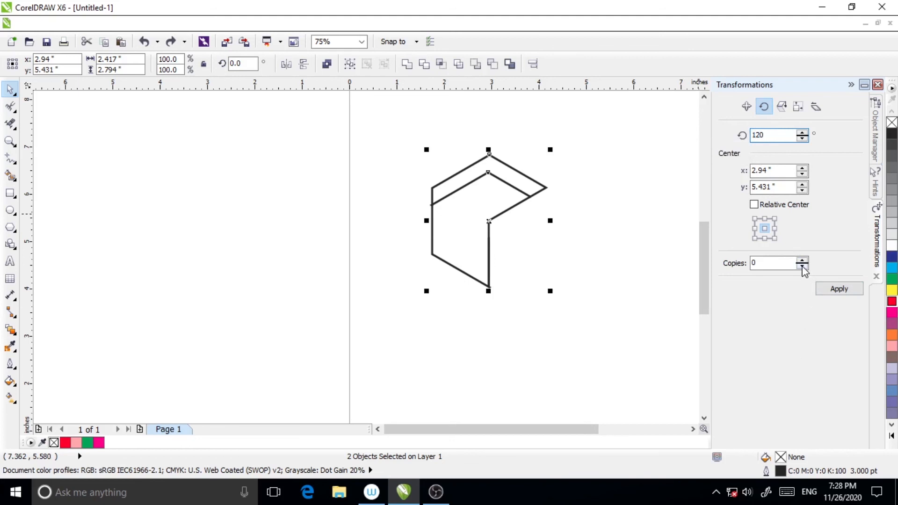
left_click(801, 267)
left_click(837, 288)
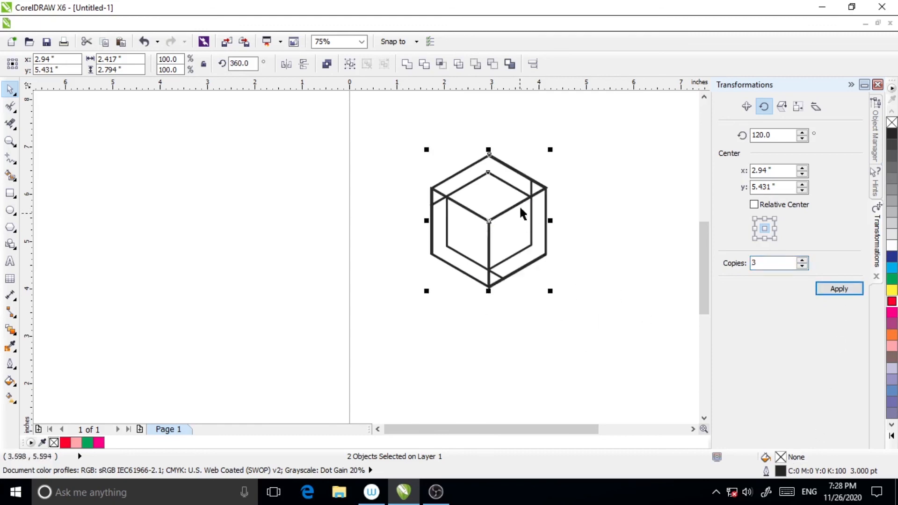